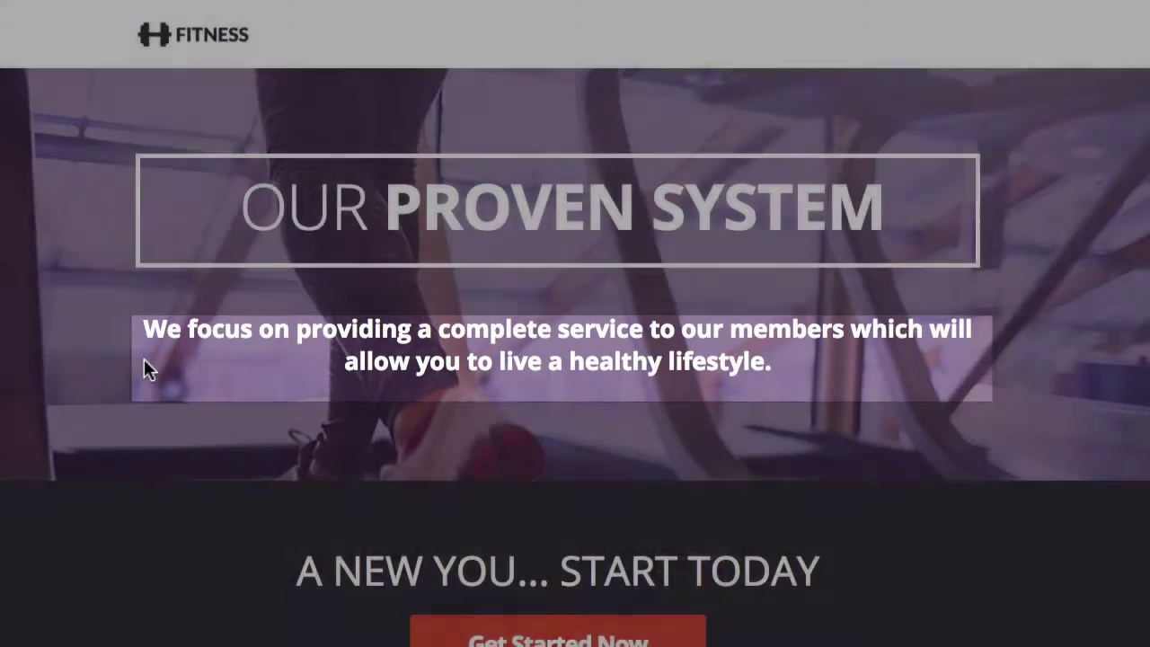
Preview the top Get Started Now opt-in popup, then close it.
scroll(101, 561, down, 3)
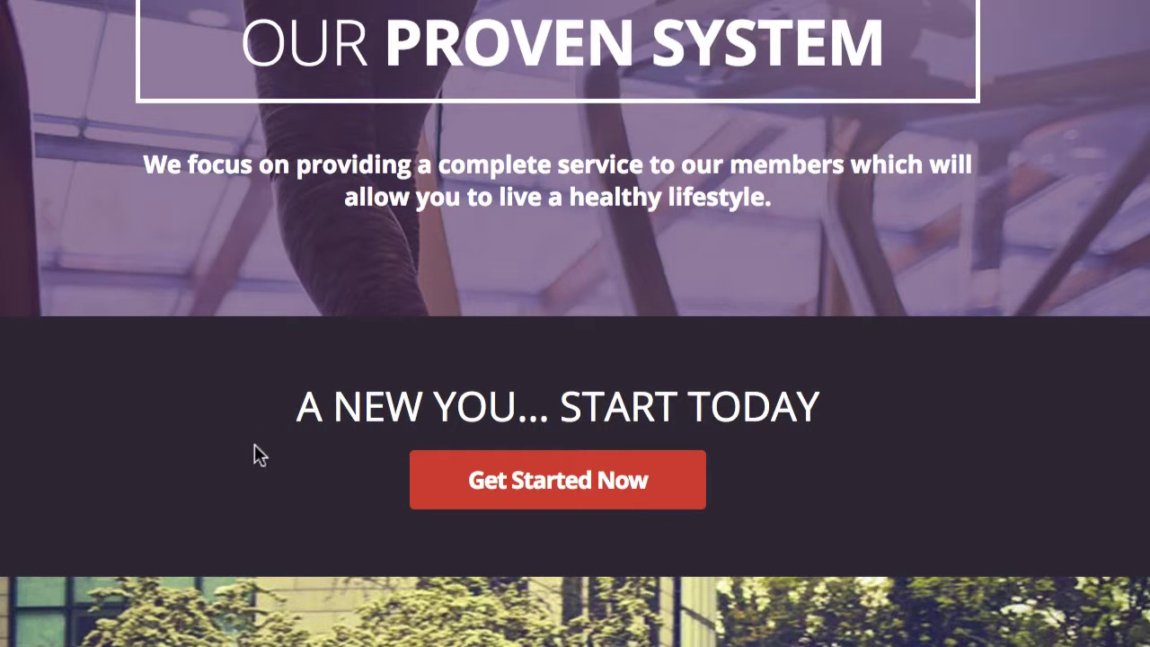
click(562, 479)
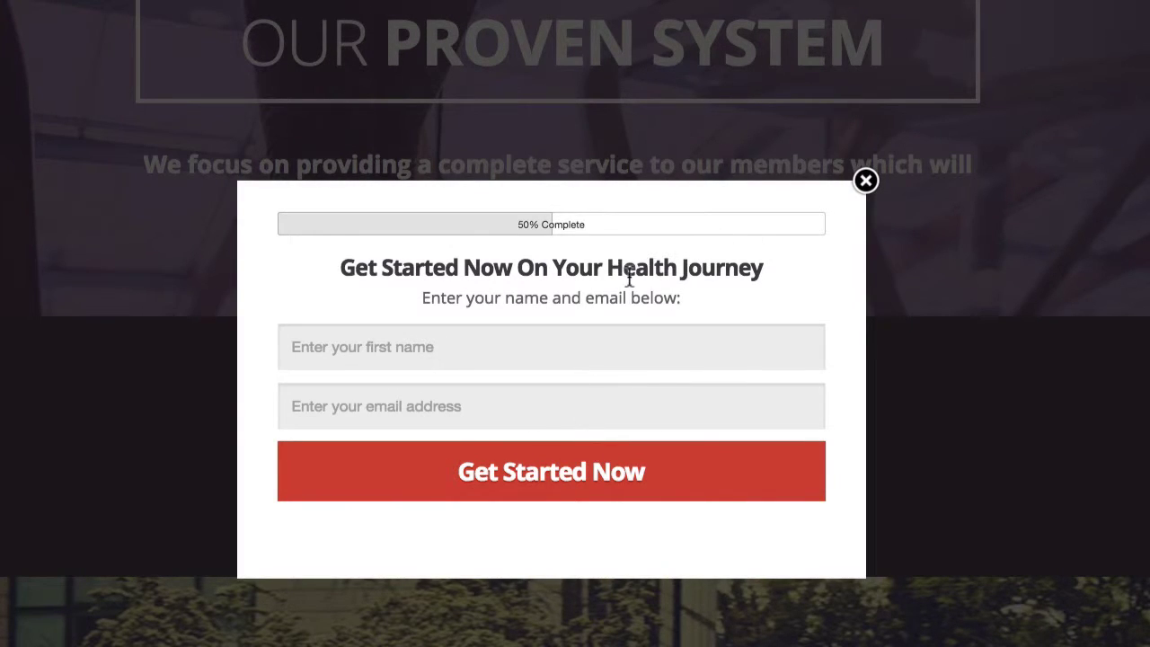
click(865, 180)
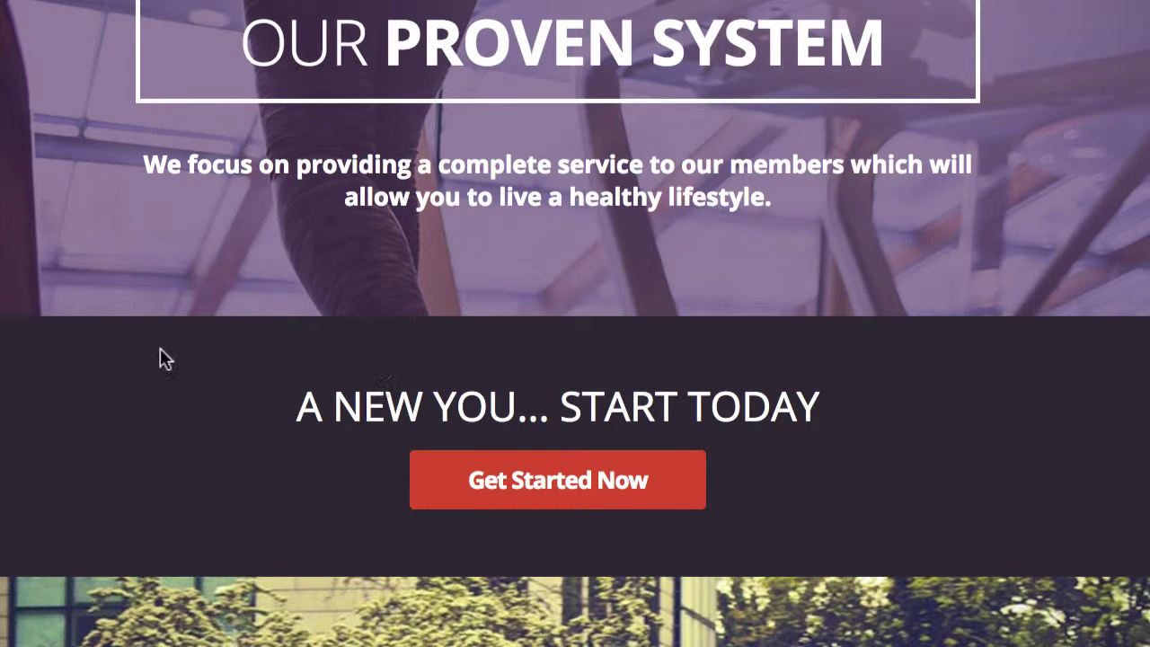
Test the bottom Get Started Now signup popup, then dismiss it.
scroll(153, 361, down, 3)
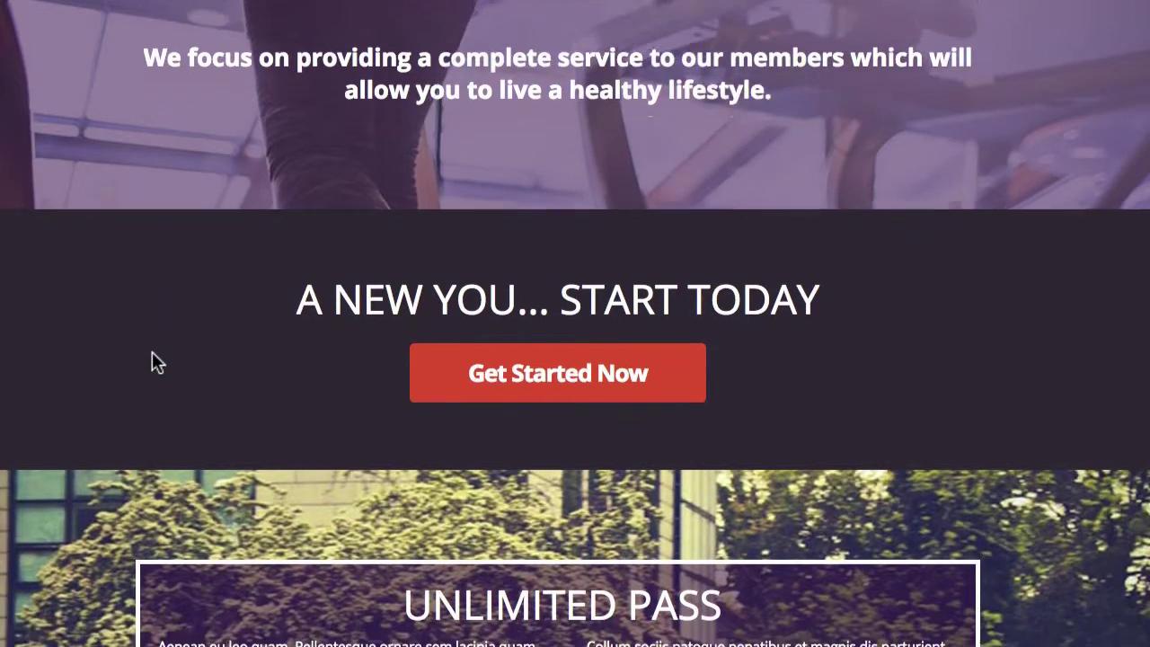
scroll(153, 359, down, 3)
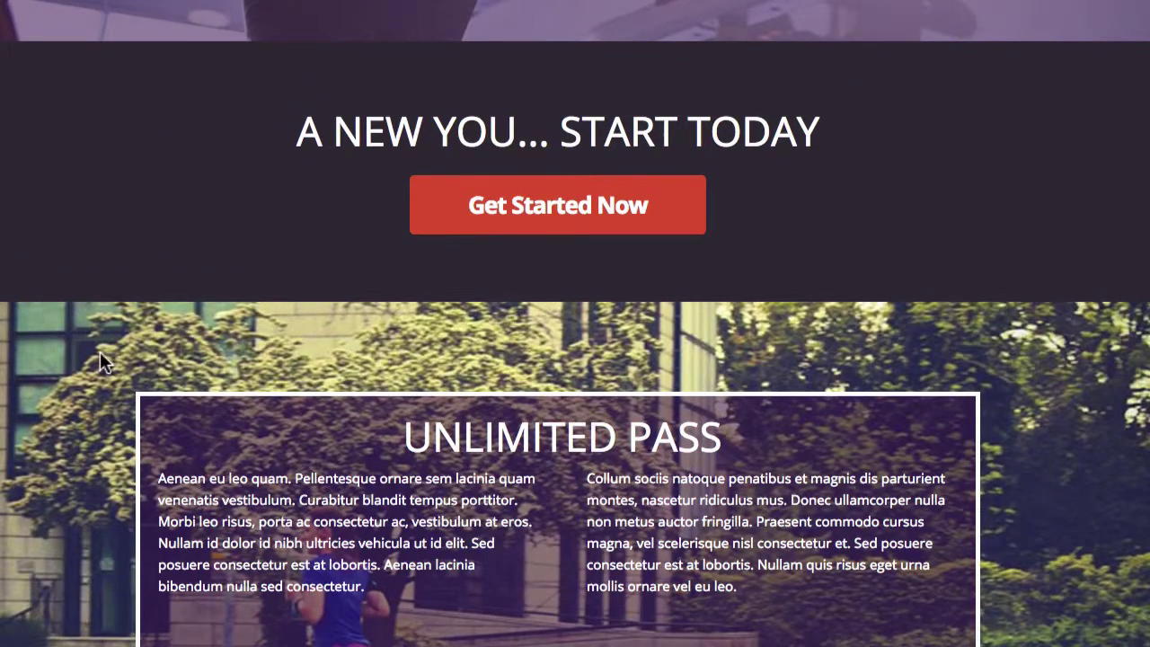
scroll(100, 352, down, 3)
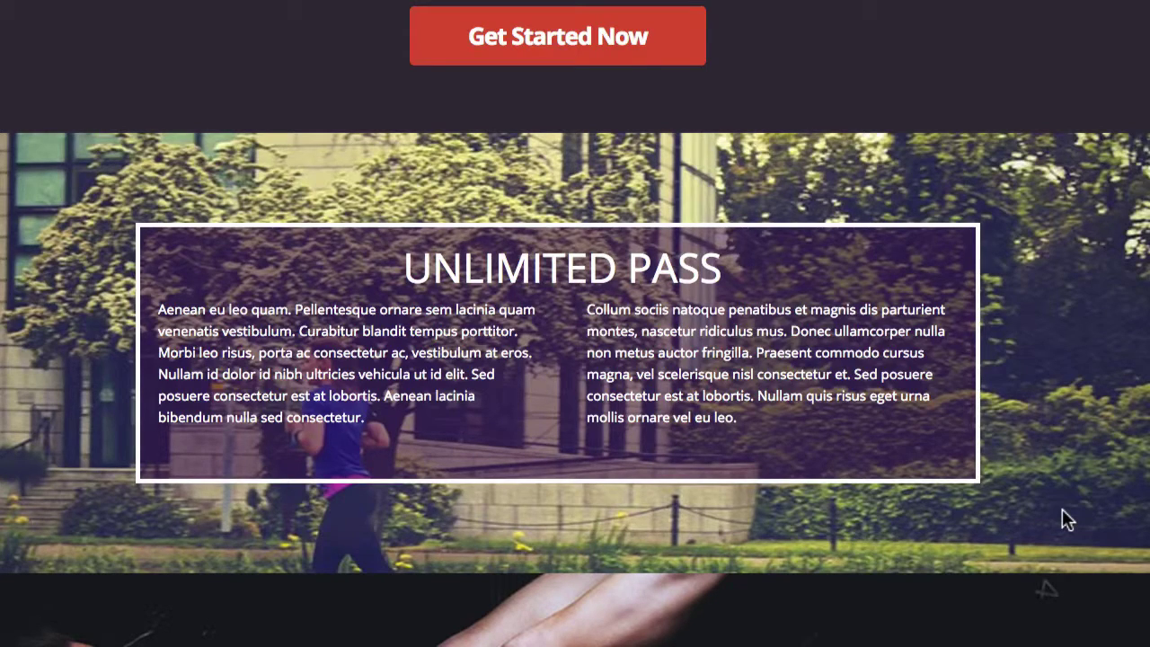
scroll(1067, 357, down, 3)
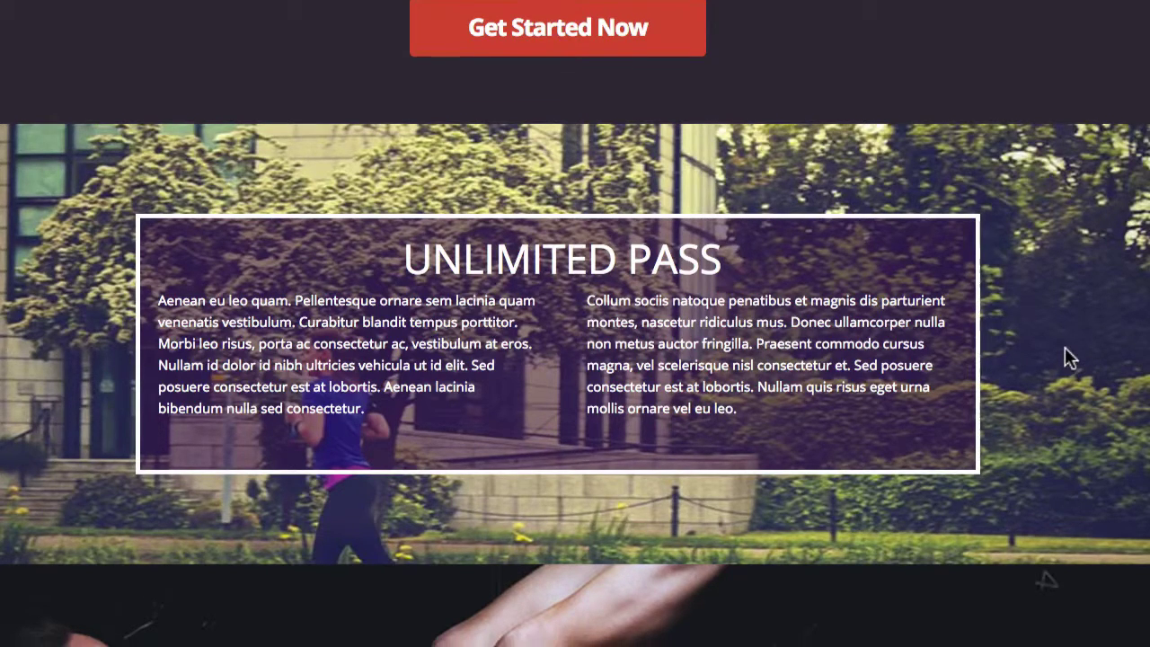
scroll(1066, 357, down, 5)
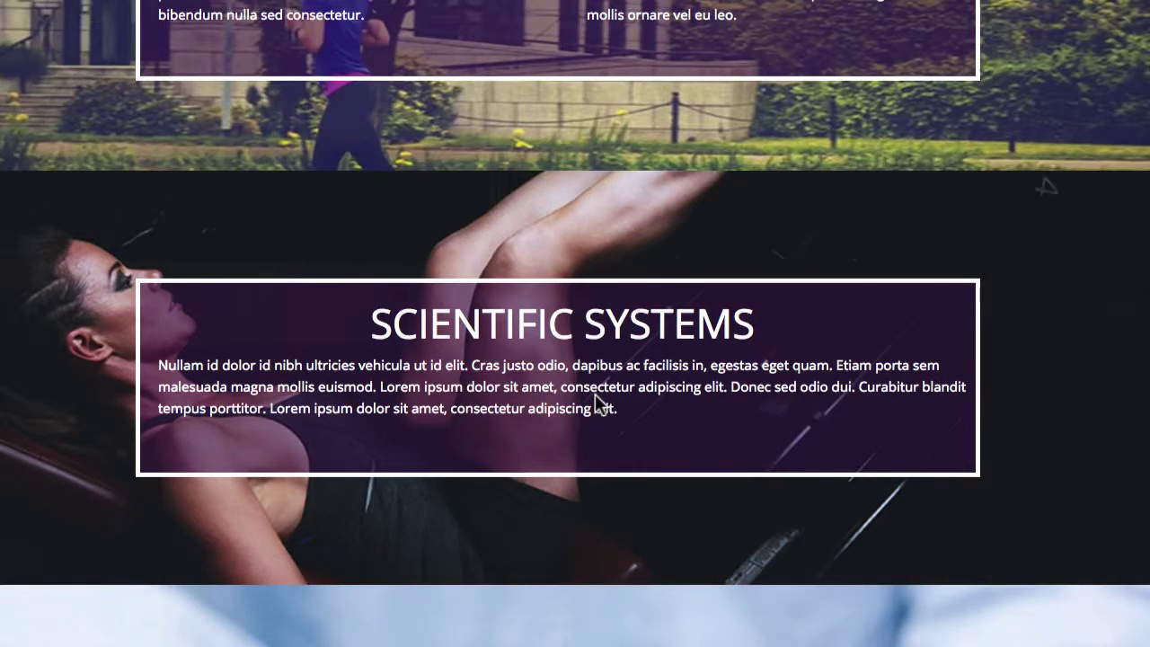
scroll(595, 396, down, 3)
scroll(594, 393, down, 5)
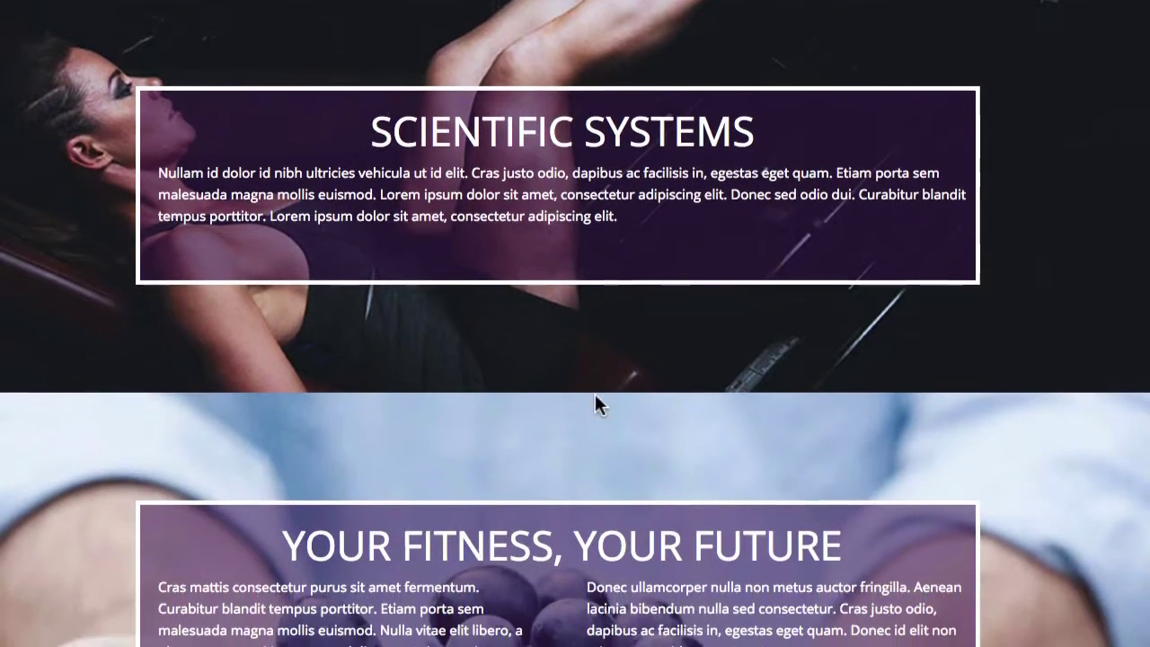
scroll(594, 393, down, 3)
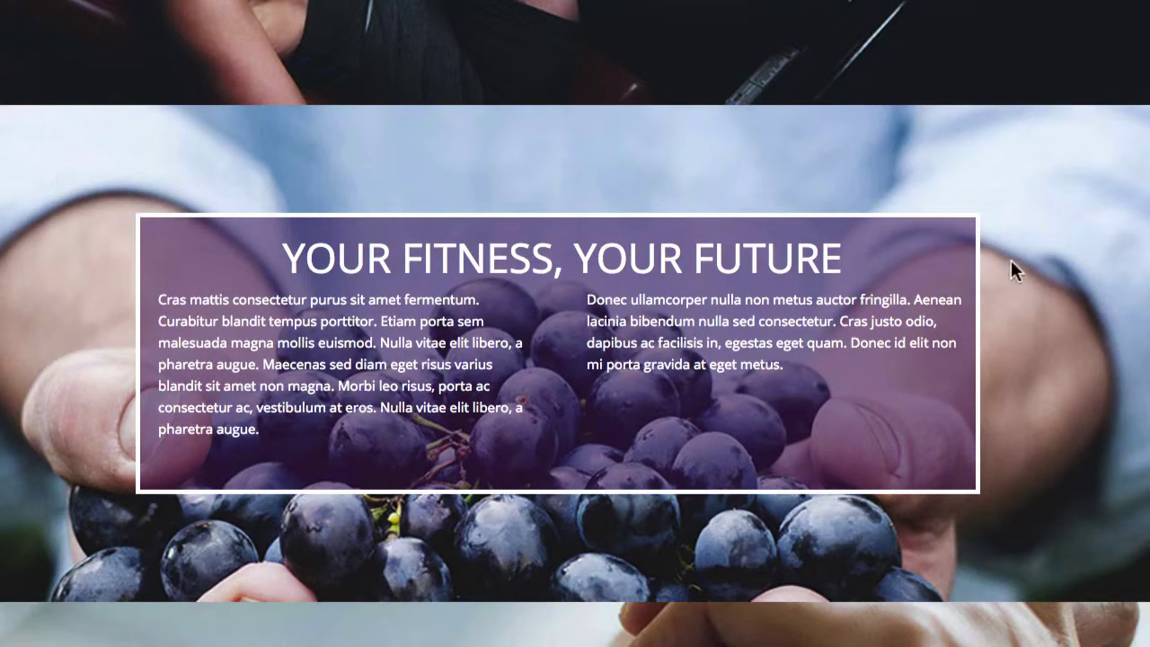
scroll(747, 363, down, 2)
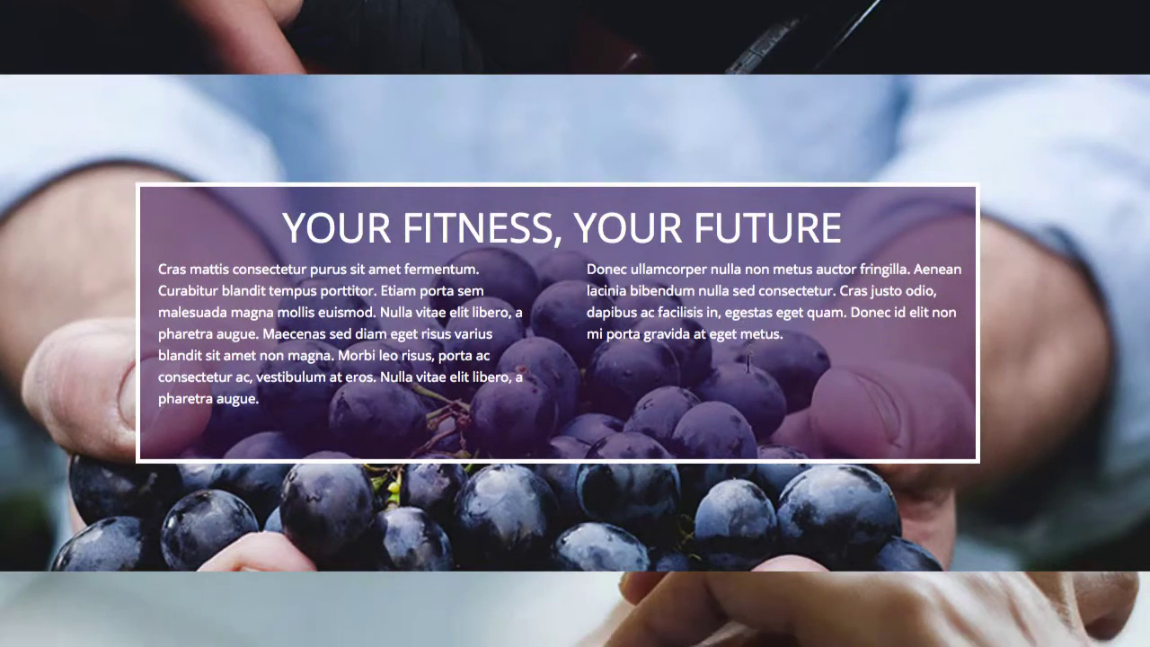
scroll(747, 363, down, 1)
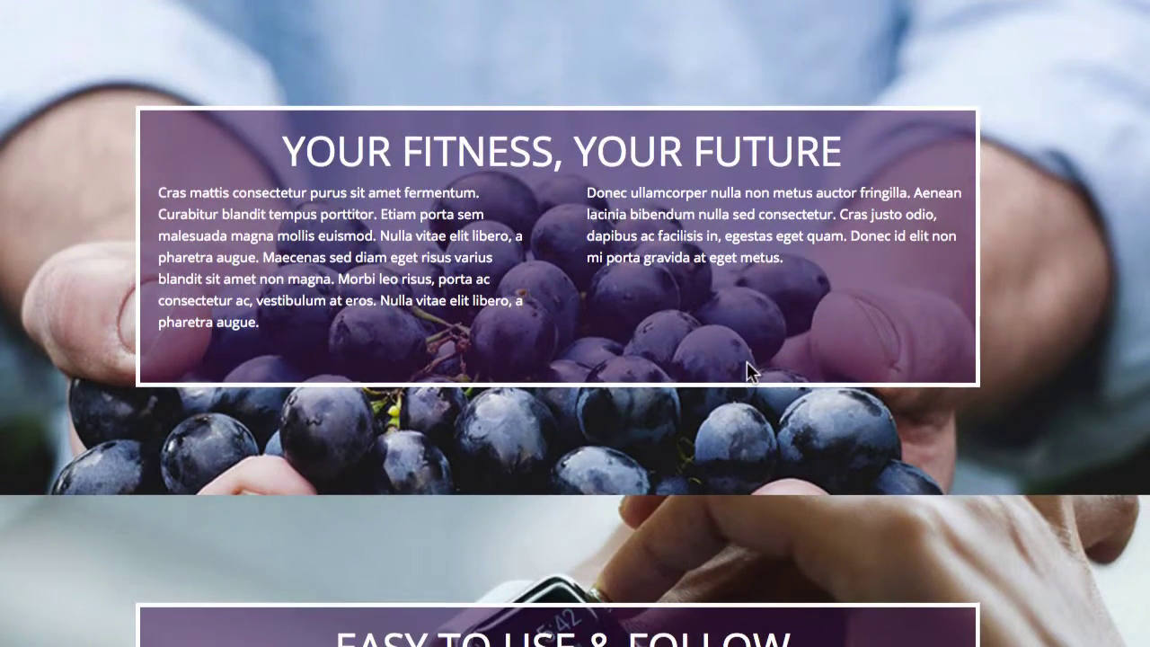
scroll(746, 363, down, 4)
scroll(746, 363, down, 5)
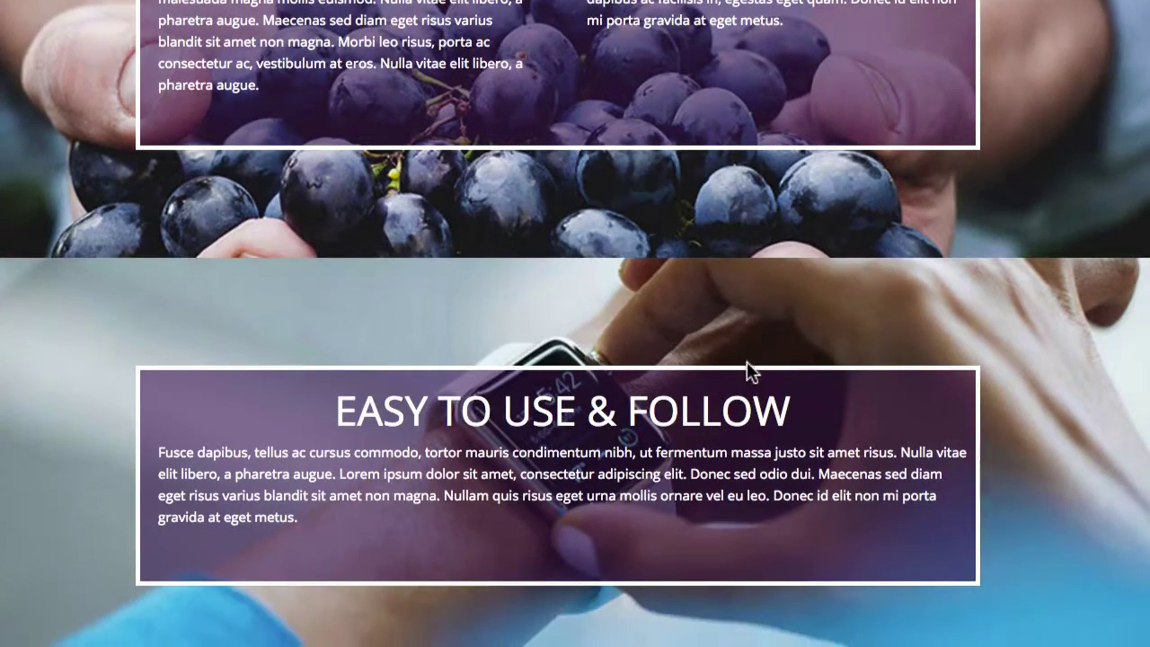
scroll(746, 362, down, 1)
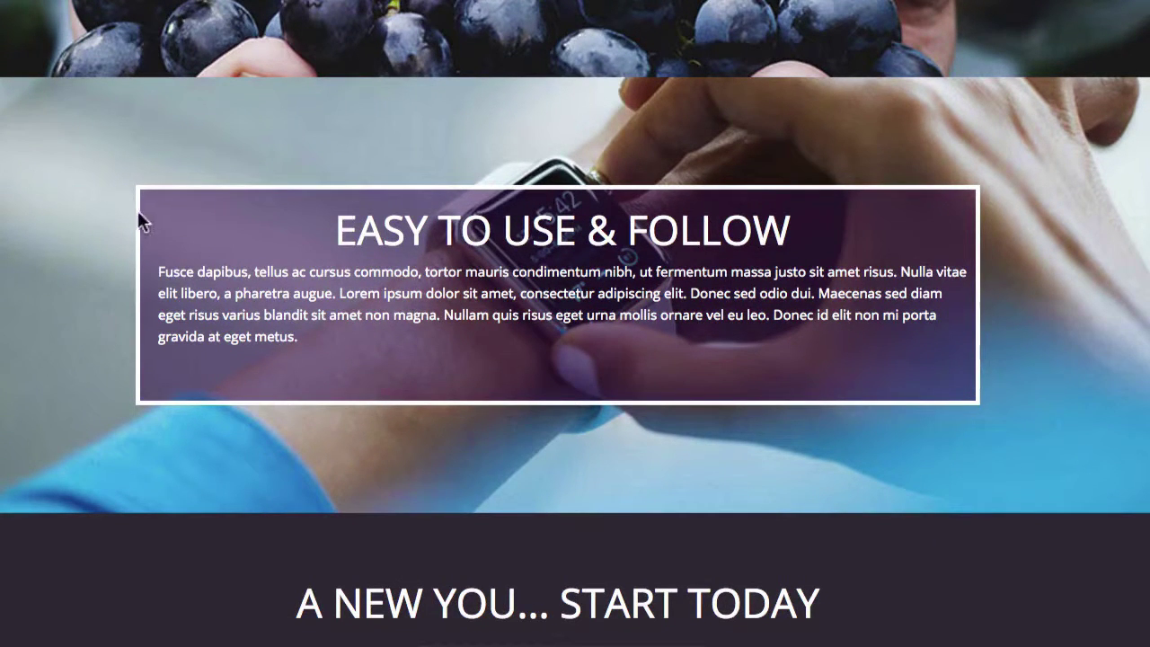
scroll(121, 332, down, 4)
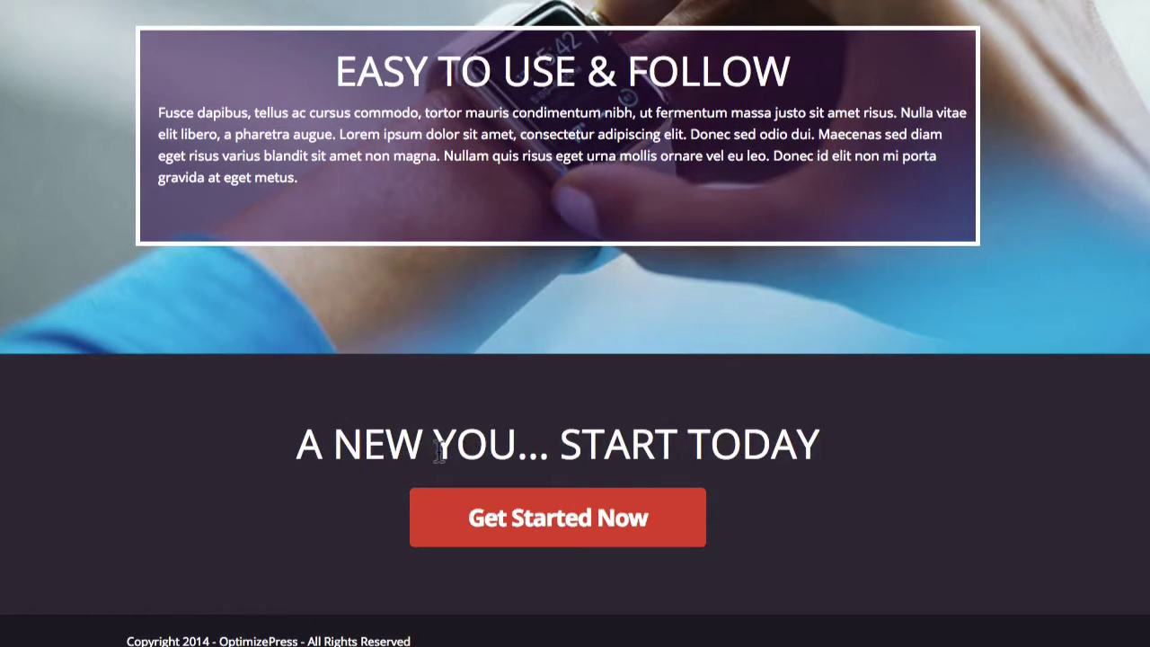
click(530, 514)
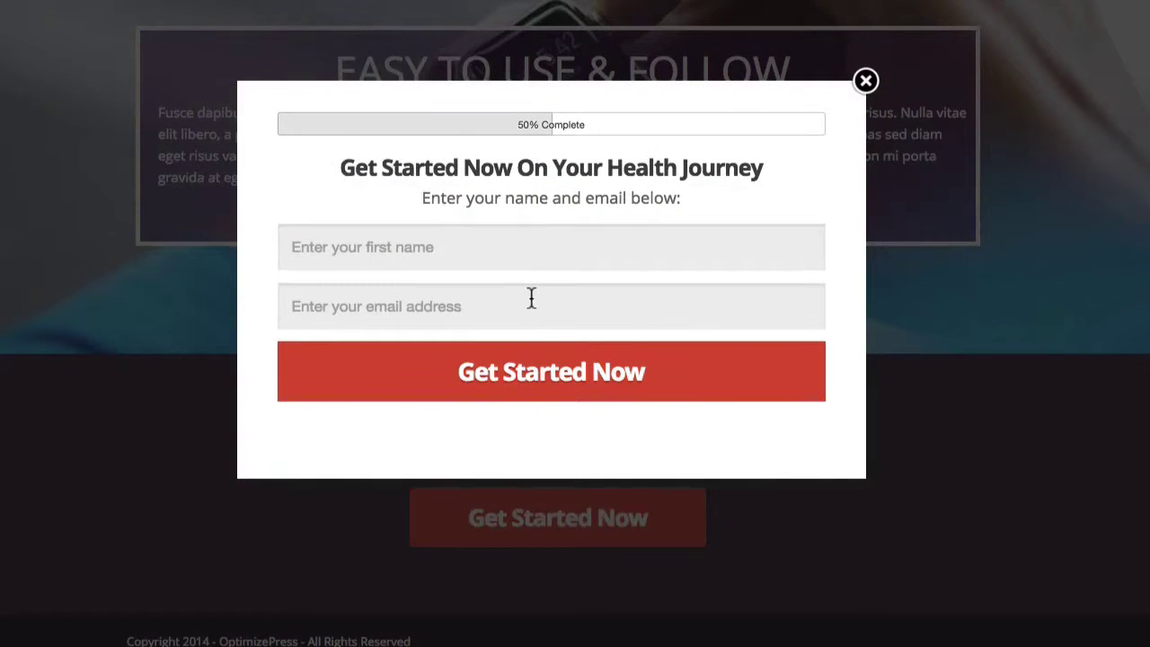
click(63, 388)
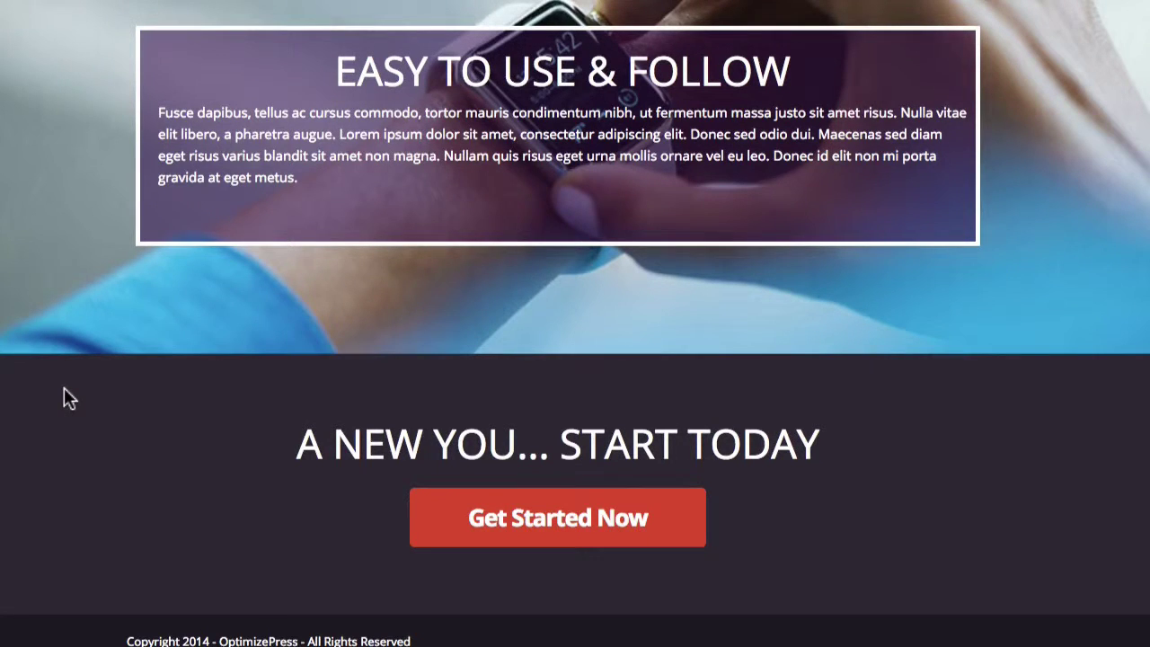
Open the UNLIMITED PASS row's settings and confirm its element class reads white-border-opacity.
scroll(64, 389, up, 2)
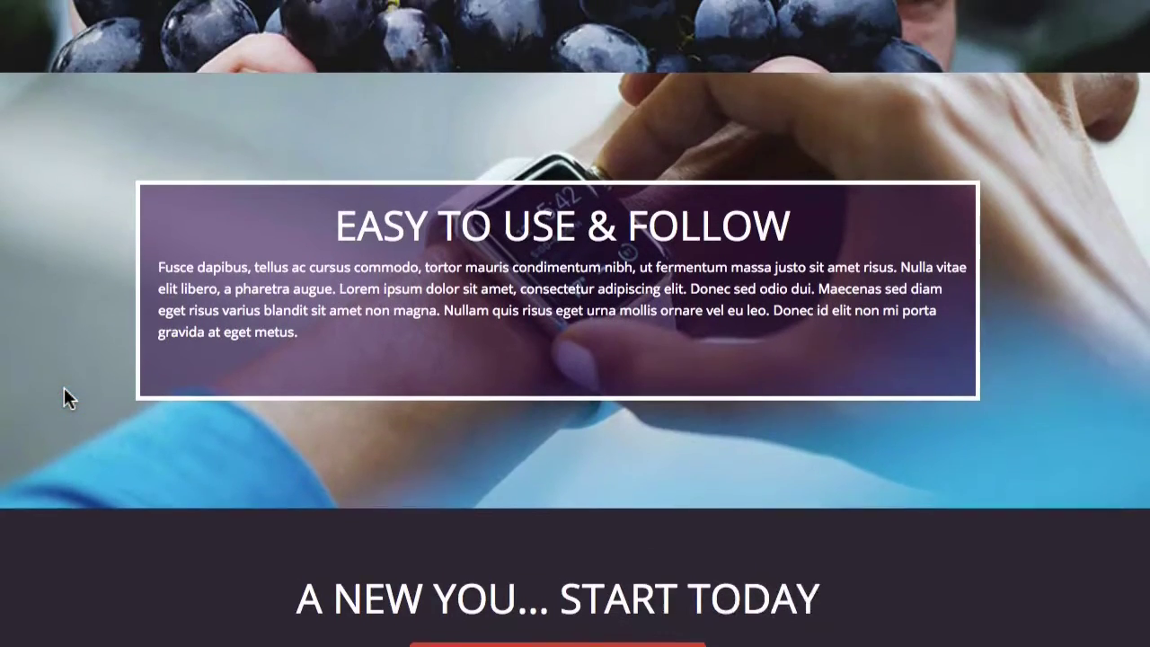
scroll(63, 398, up, 3)
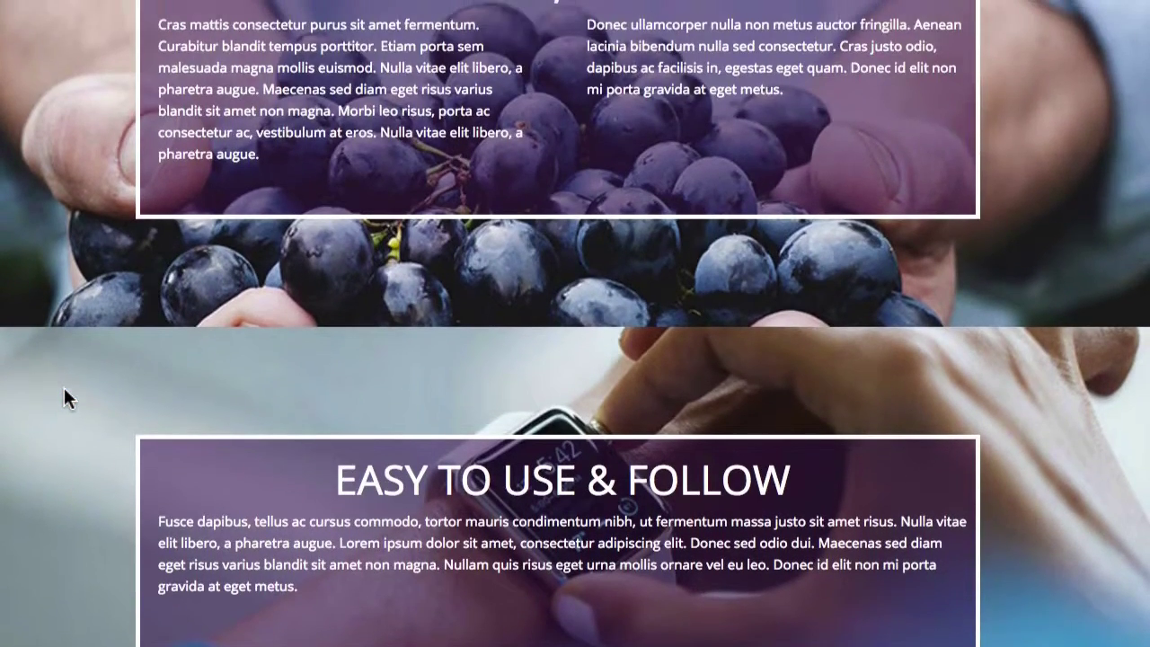
scroll(64, 398, up, 3)
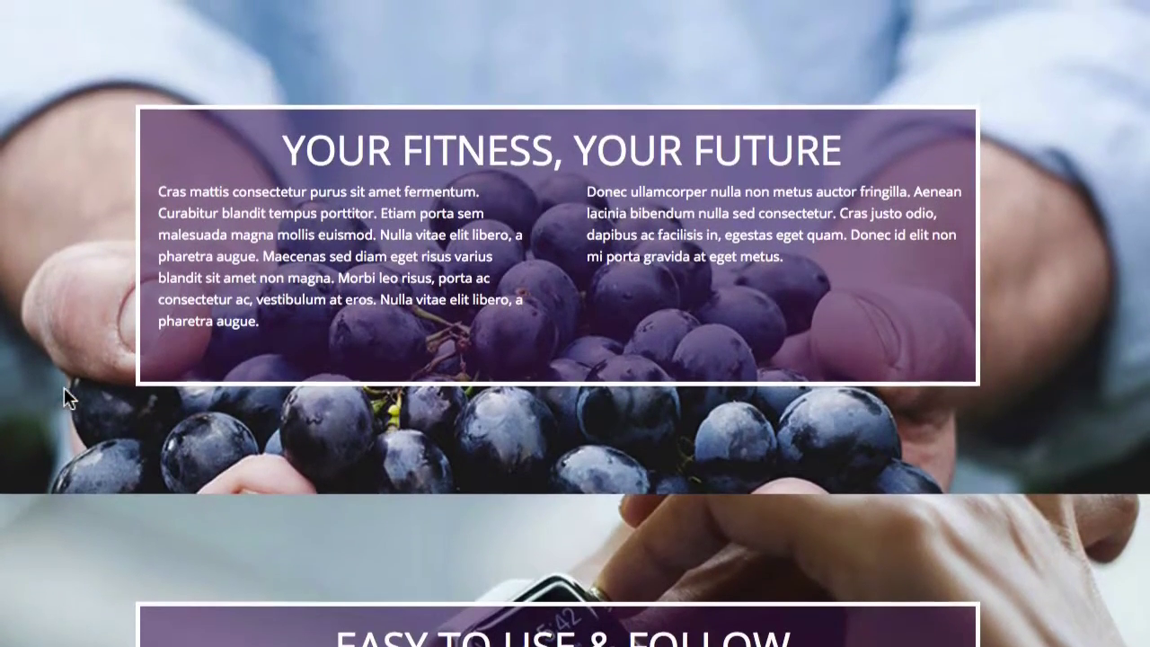
scroll(64, 398, up, 3)
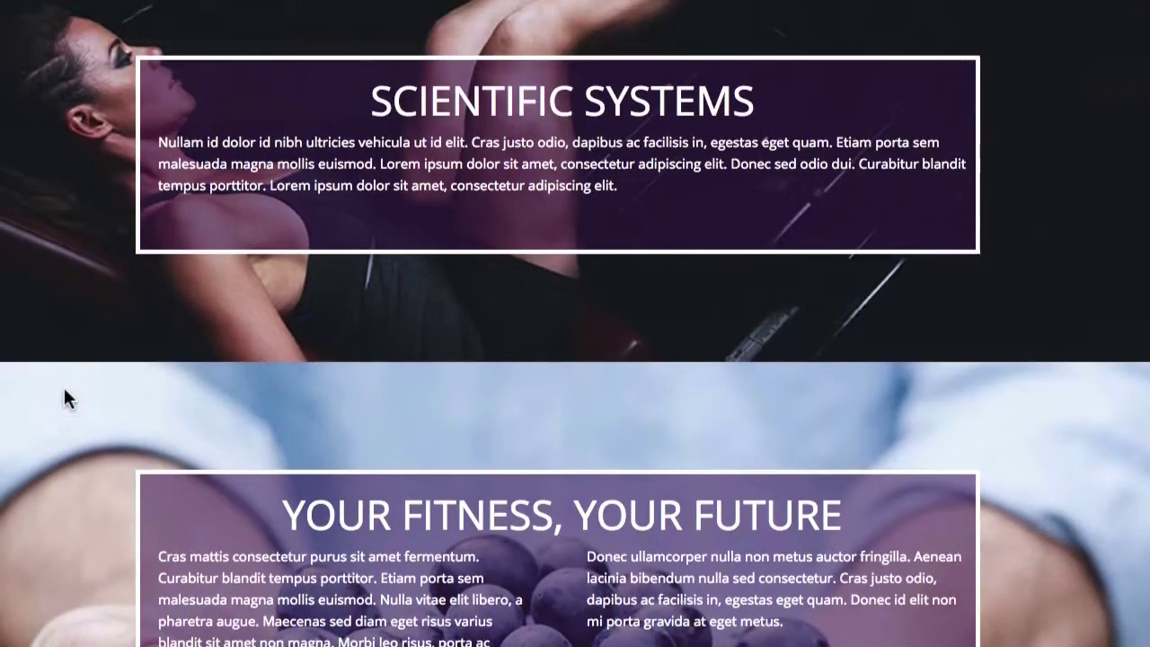
scroll(63, 398, up, 3)
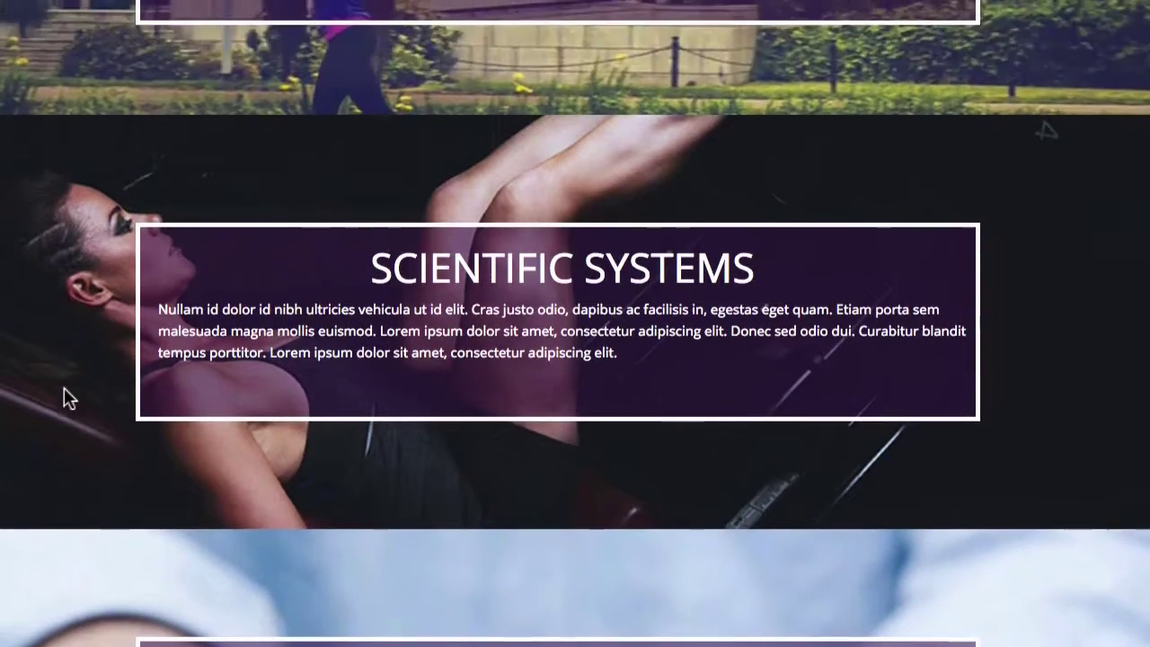
scroll(64, 397, up, 3)
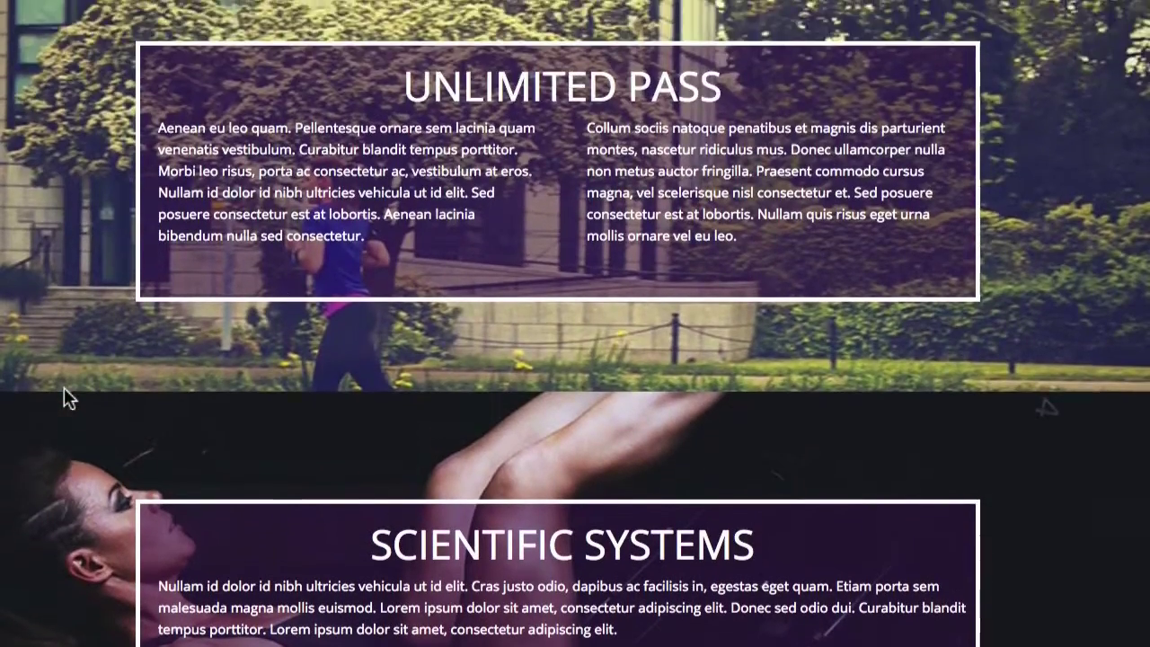
scroll(63, 387, up, 1)
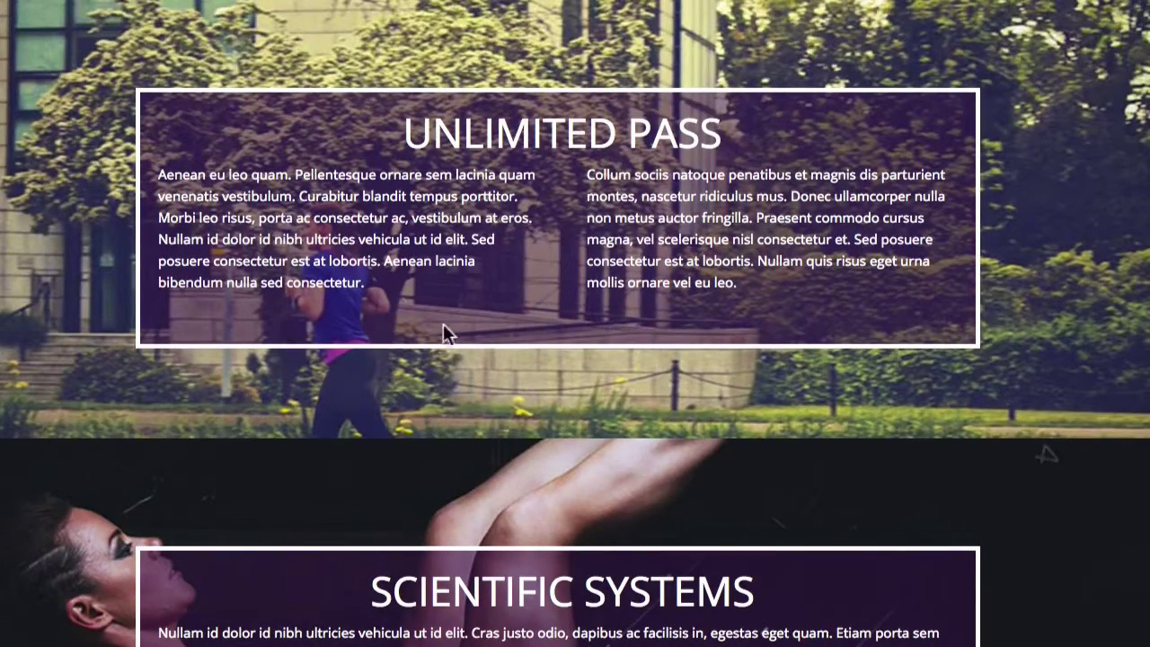
scroll(398, 314, up, 2)
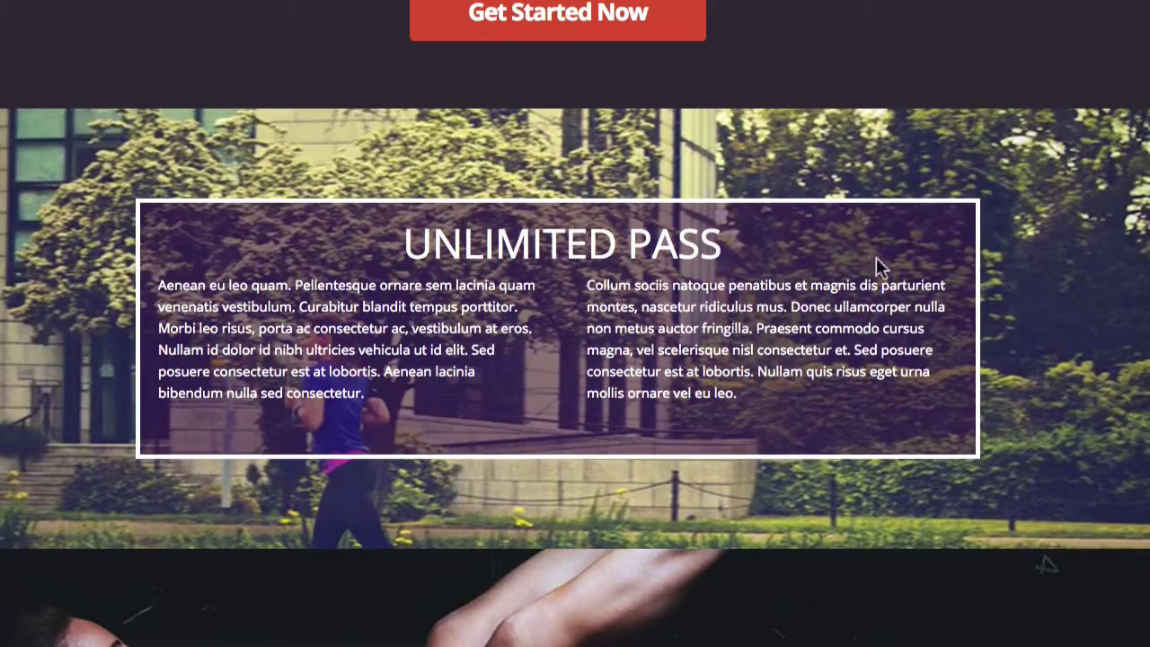
scroll(867, 285, up, 6)
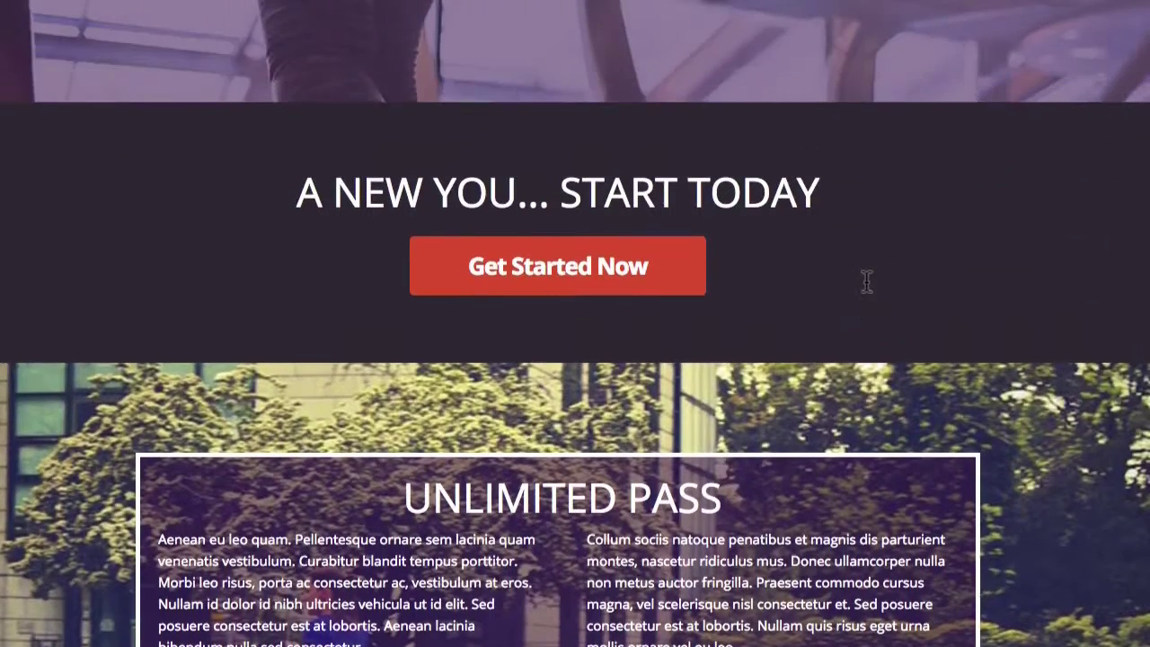
scroll(868, 287, up, 3)
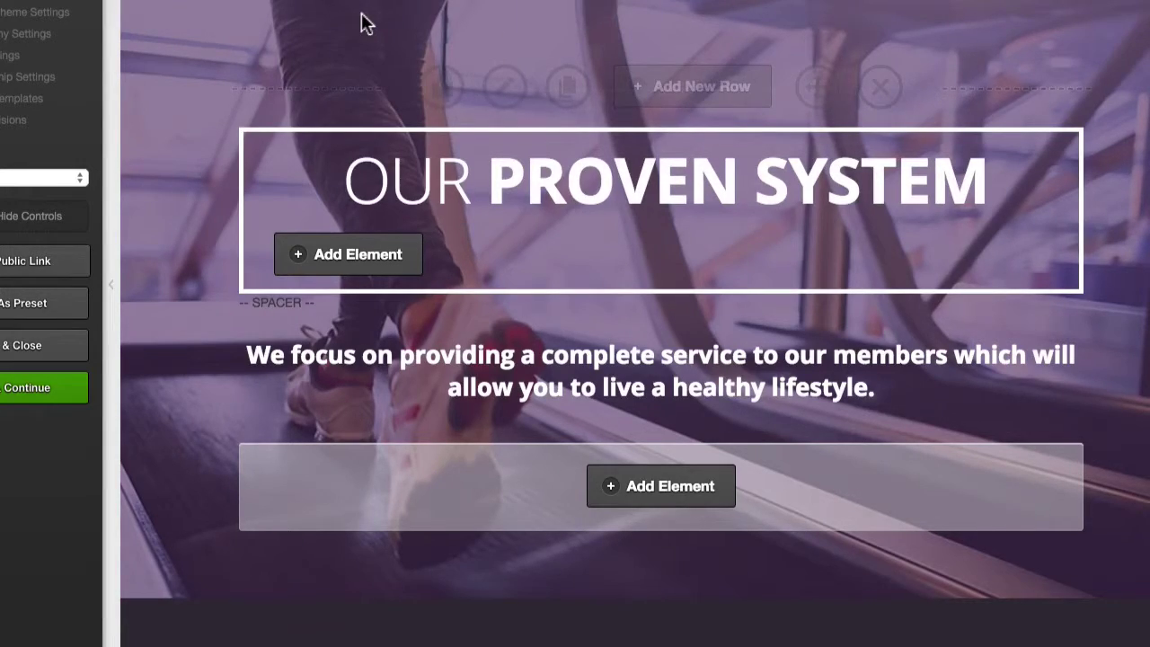
scroll(359, 20, down, 5)
scroll(364, 25, down, 12)
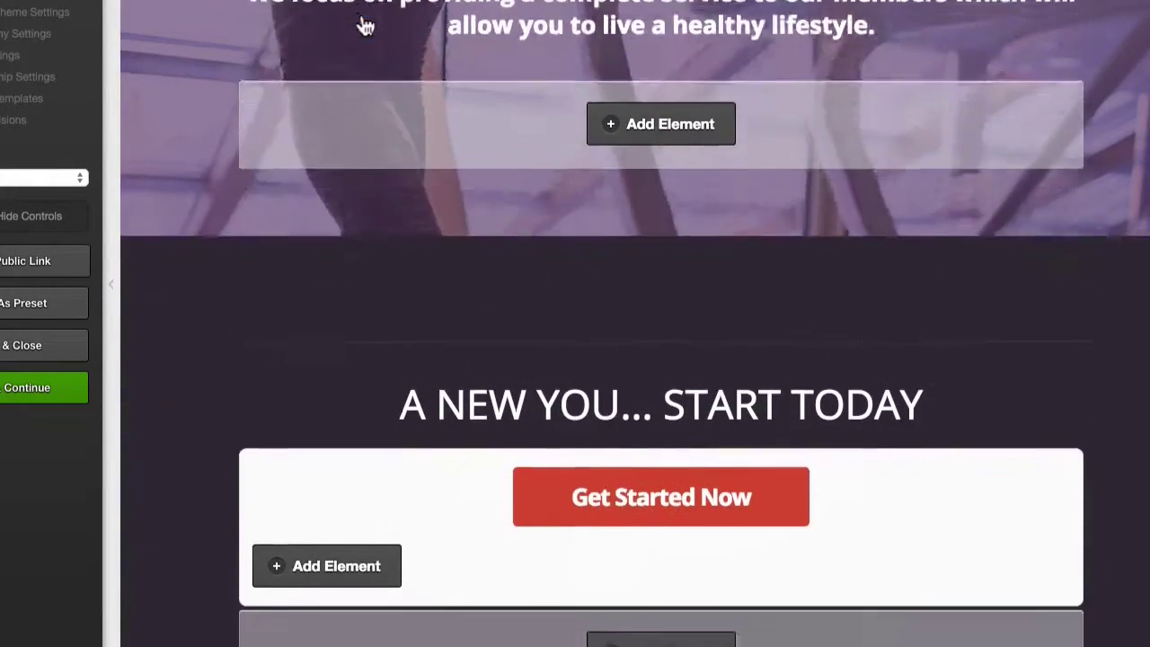
scroll(364, 25, down, 5)
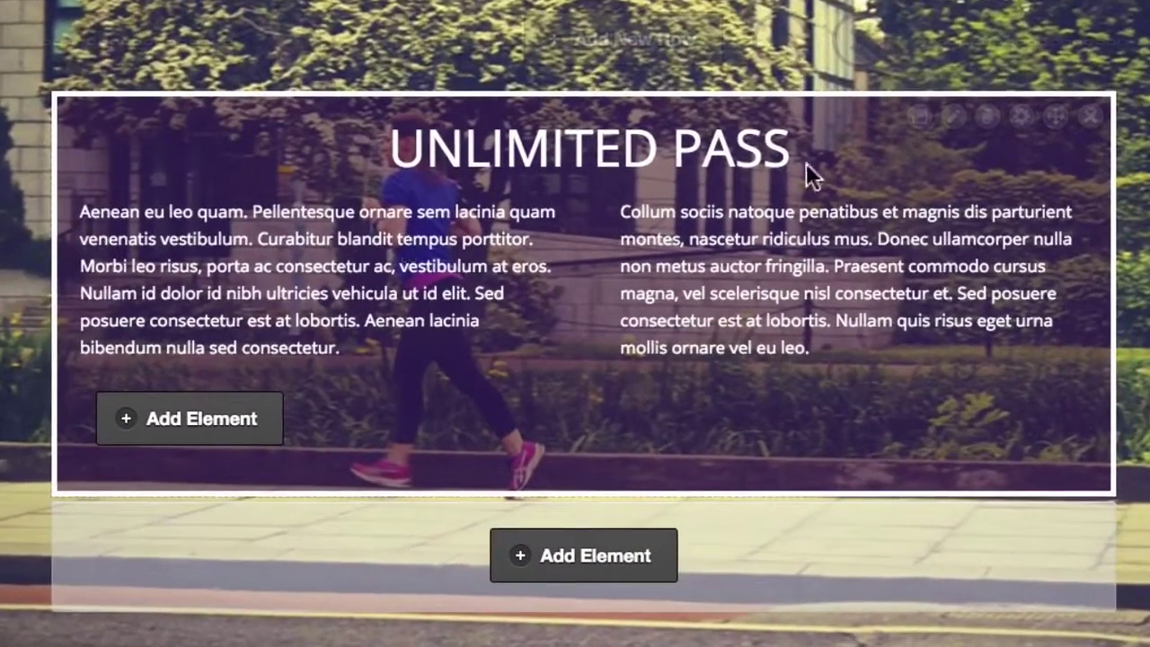
click(1022, 118)
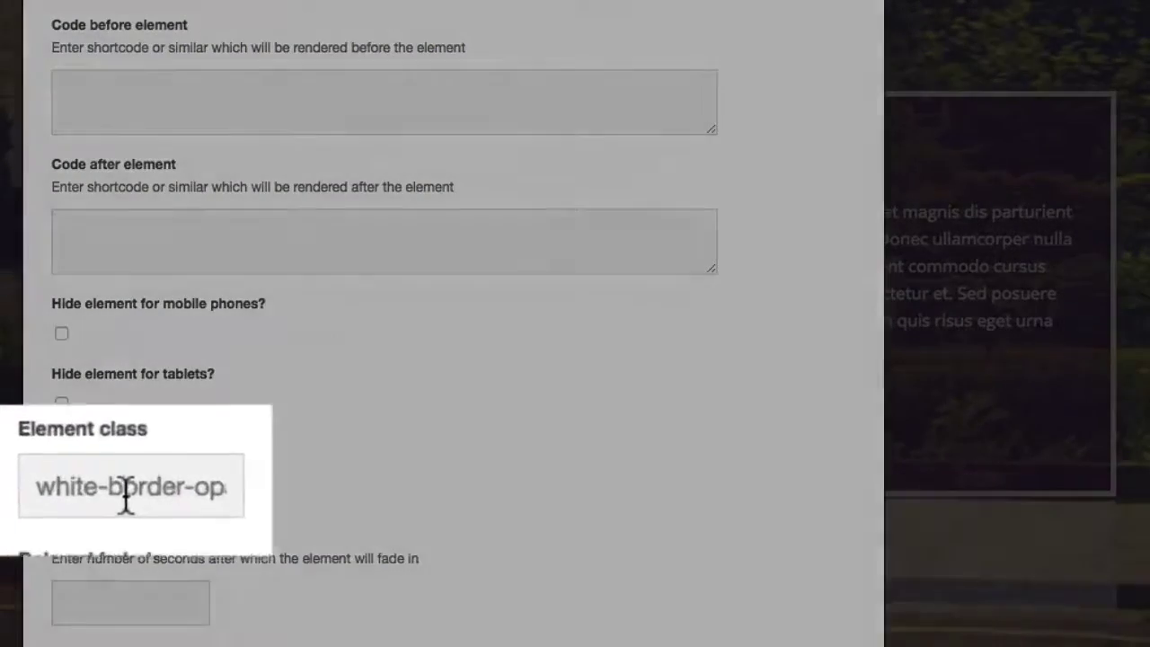
drag(131, 482, 290, 488)
click(428, 486)
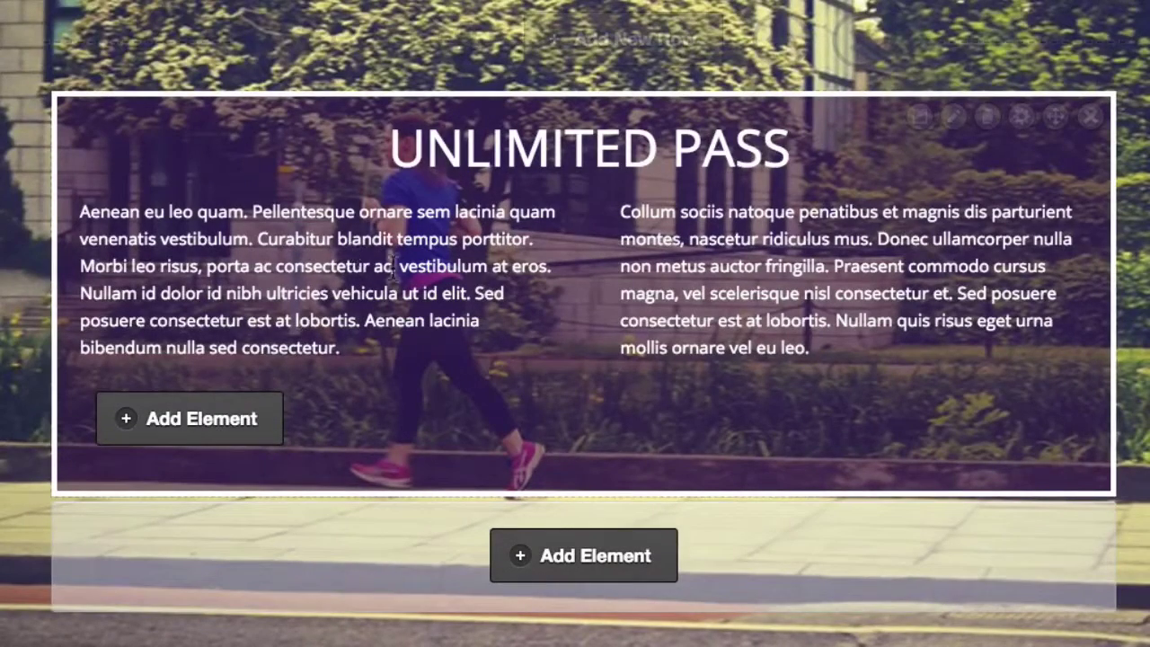
click(950, 118)
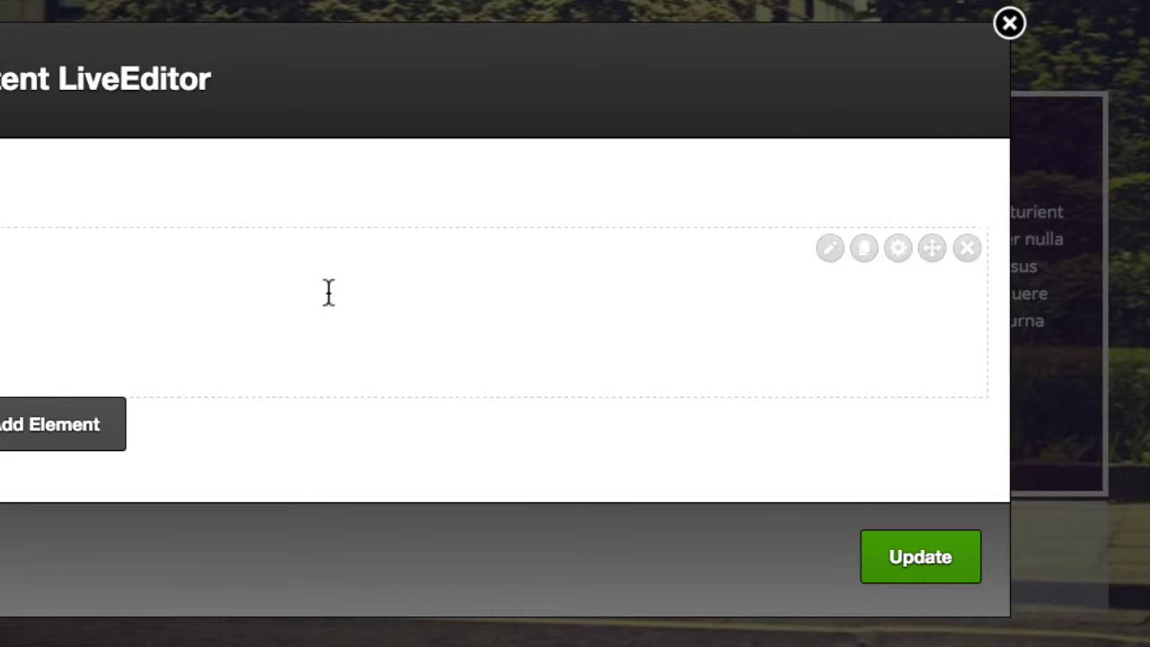
click(823, 250)
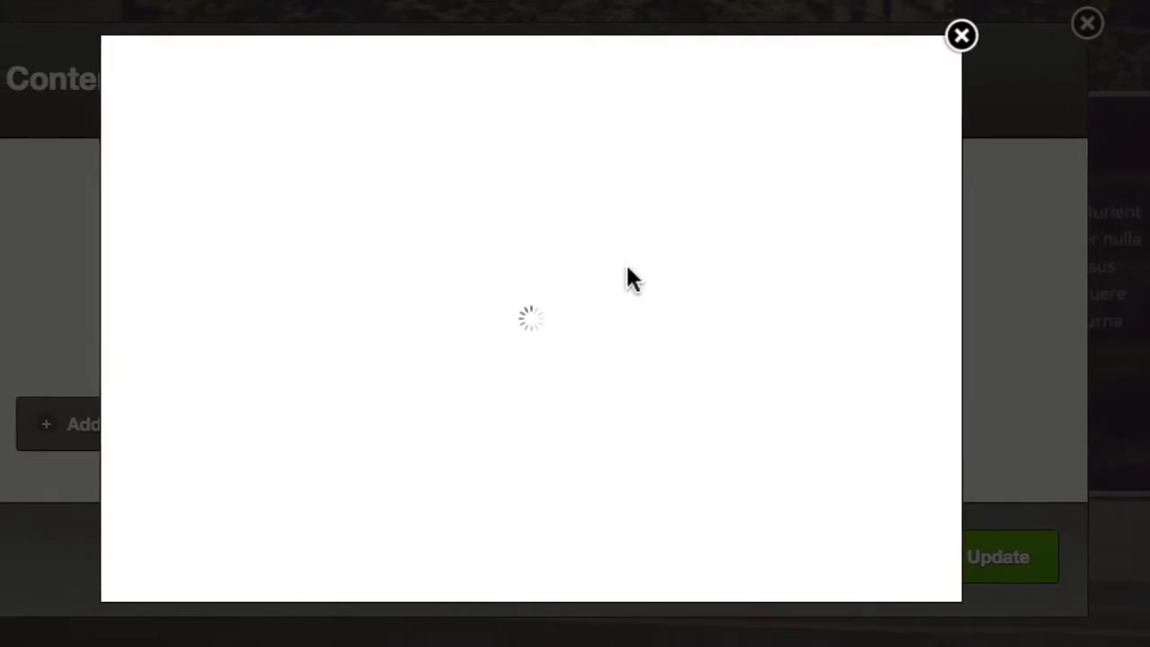
scroll(546, 344, down, 3)
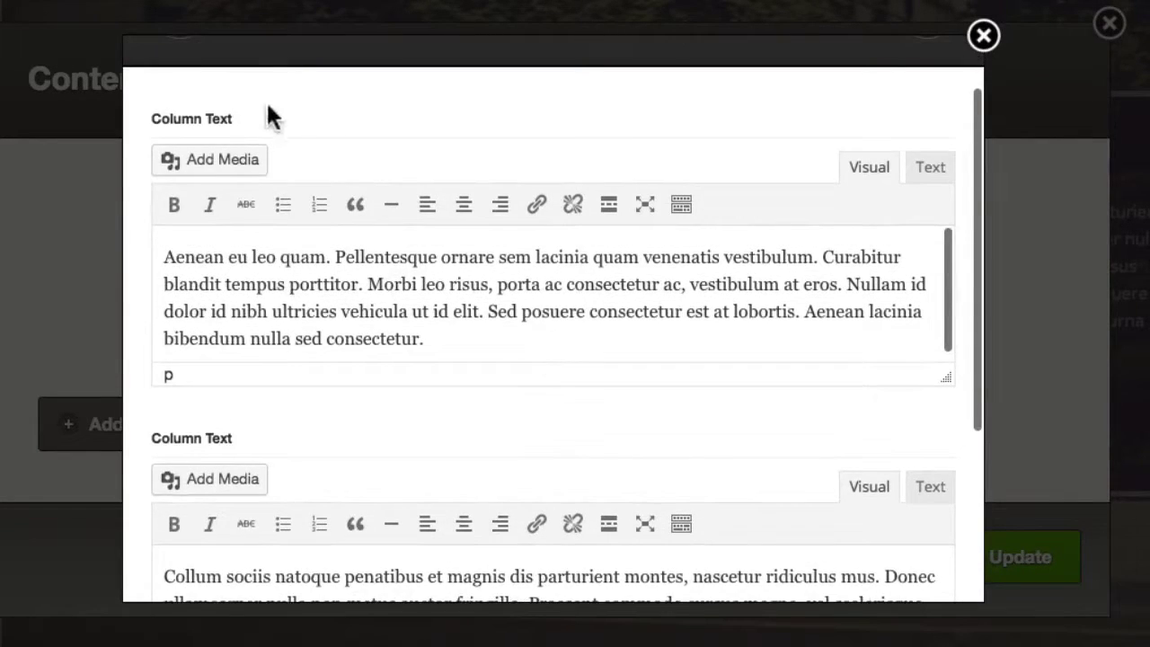
scroll(343, 155, down, 5)
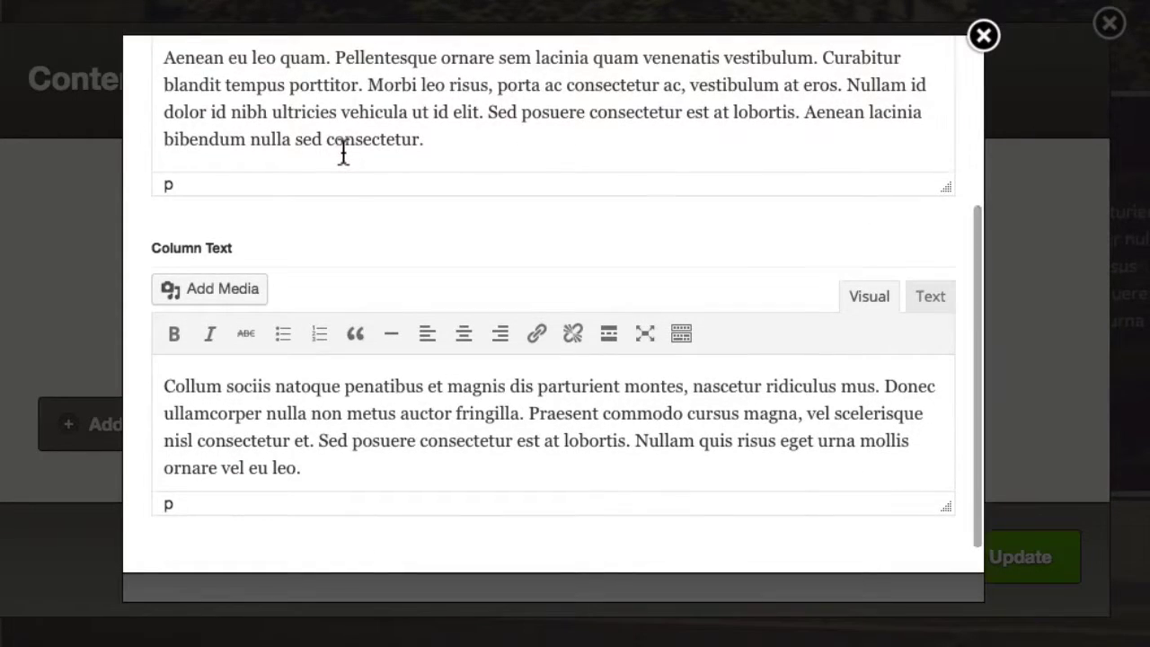
scroll(335, 229, up, 5)
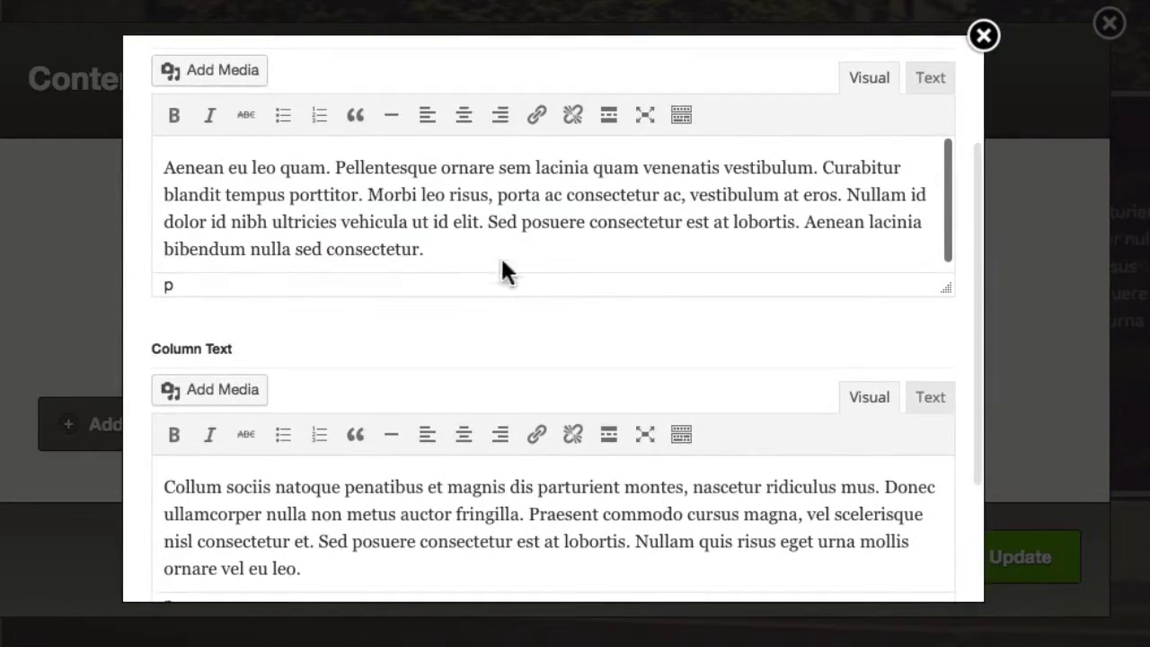
scroll(459, 229, up, 1)
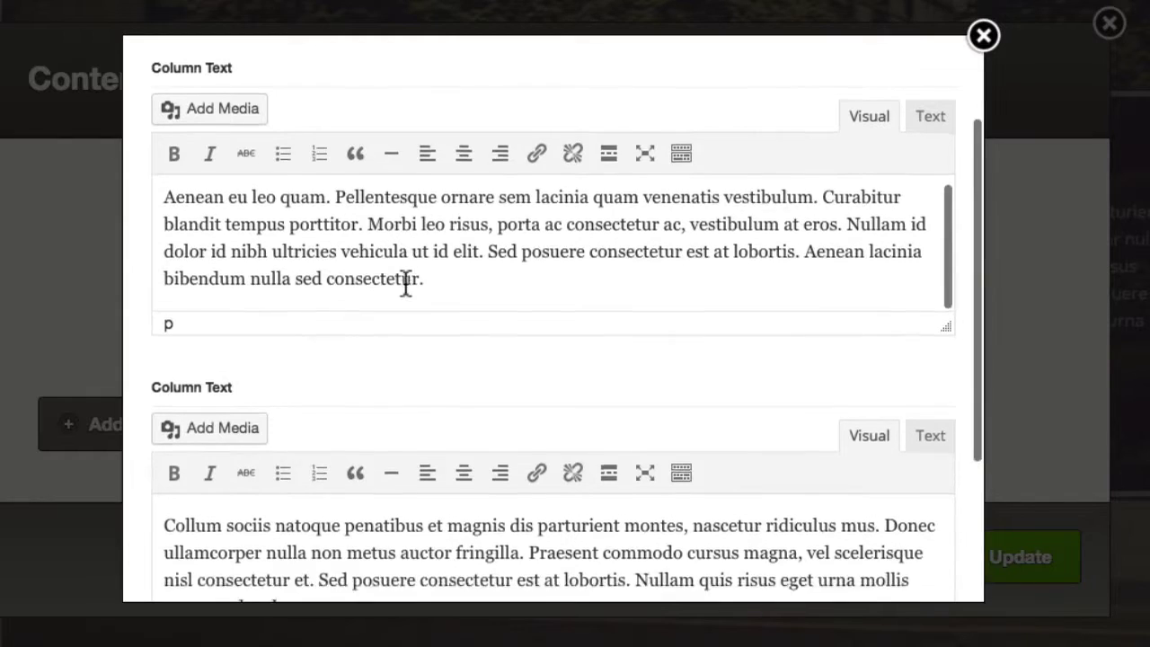
scroll(404, 284, down, 5)
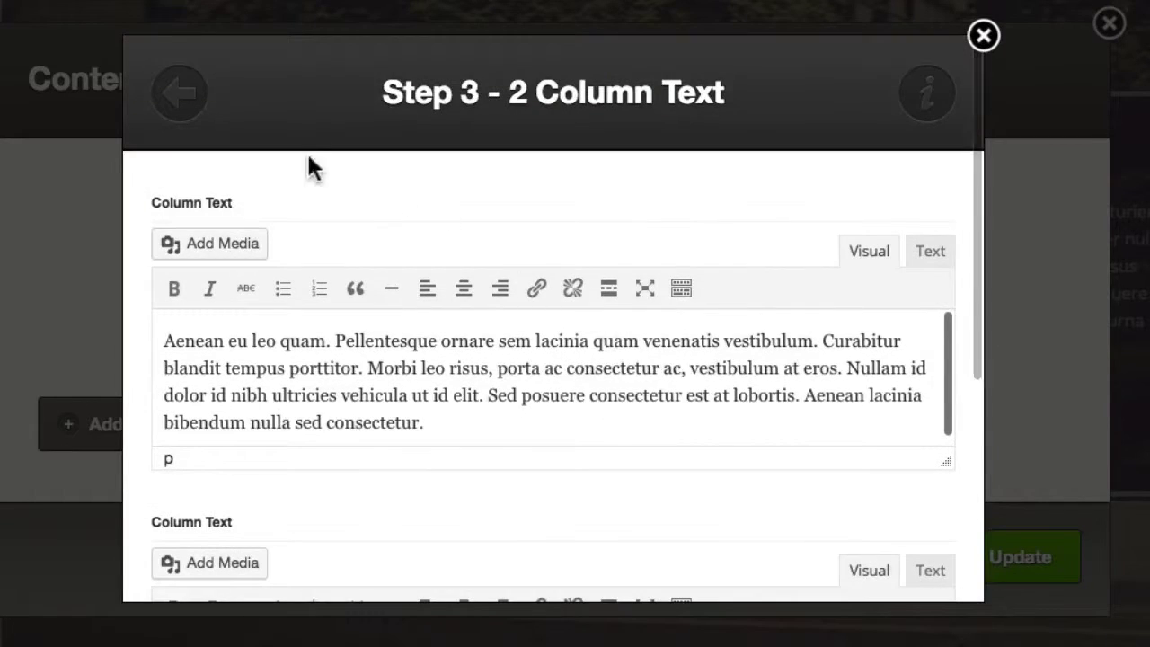
click(175, 112)
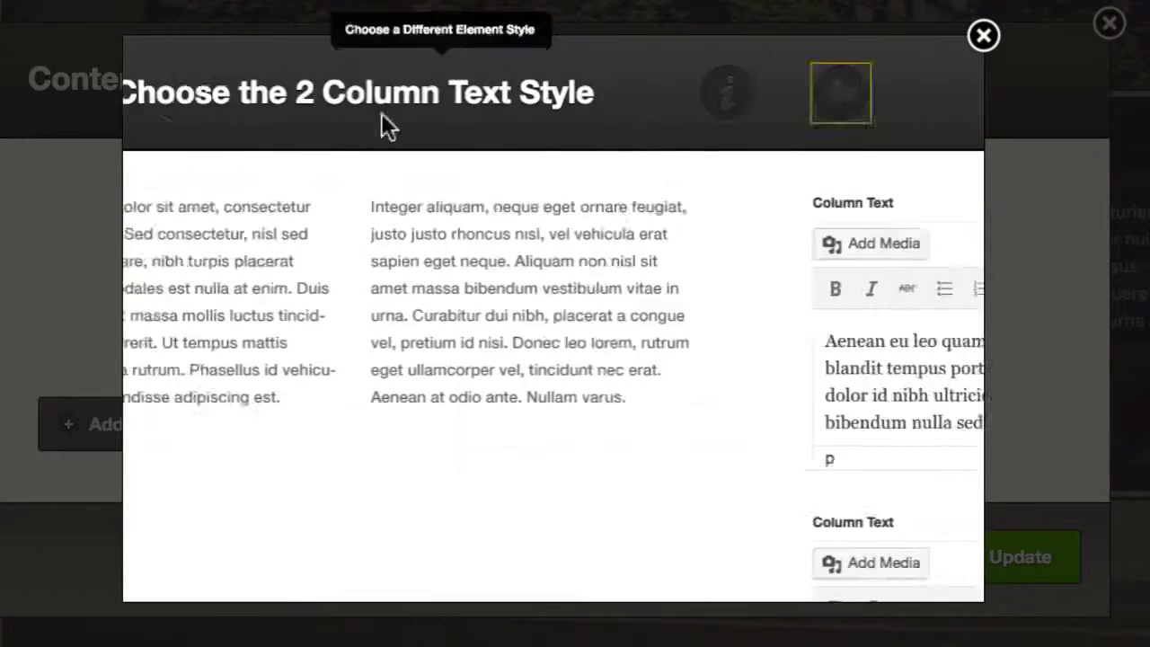
click(982, 36)
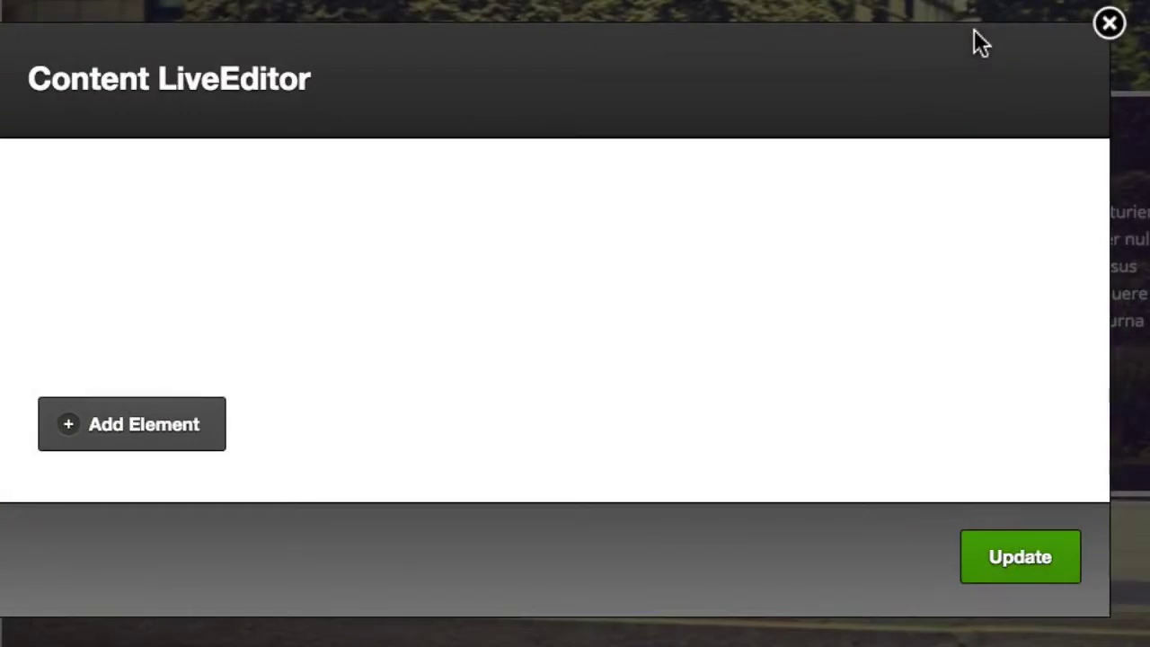
click(1108, 21)
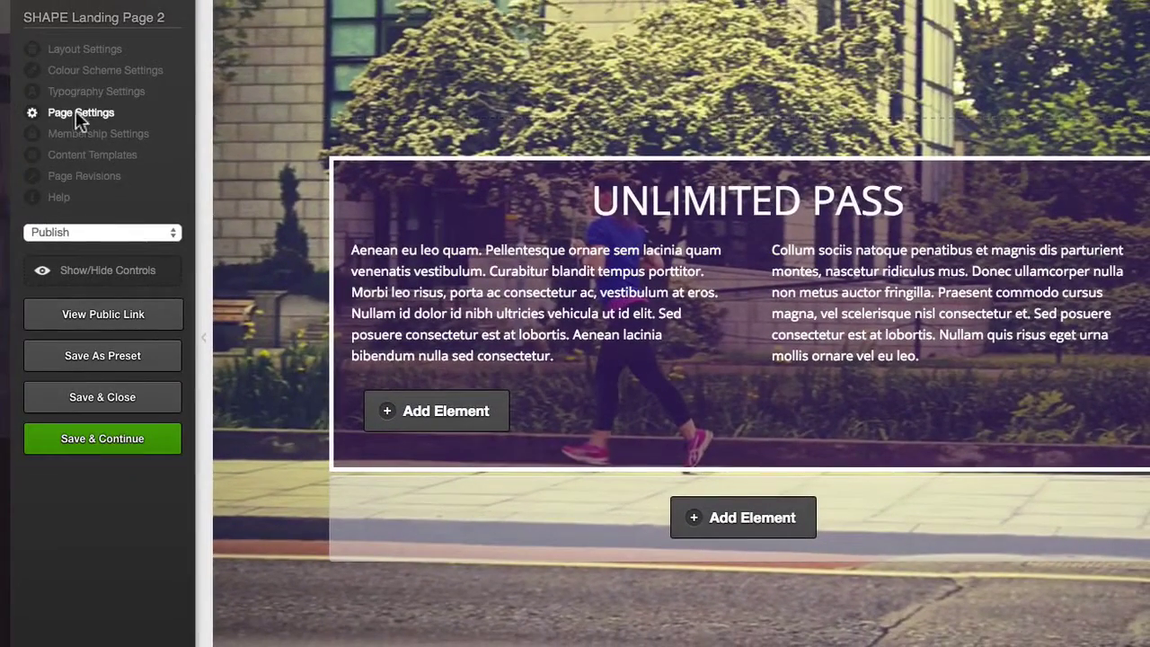
Find the .white-border-opacity rule in Page Settings' Custom CSS: 5px solid white border, rgba(64,19,79,0.5) background.
click(79, 115)
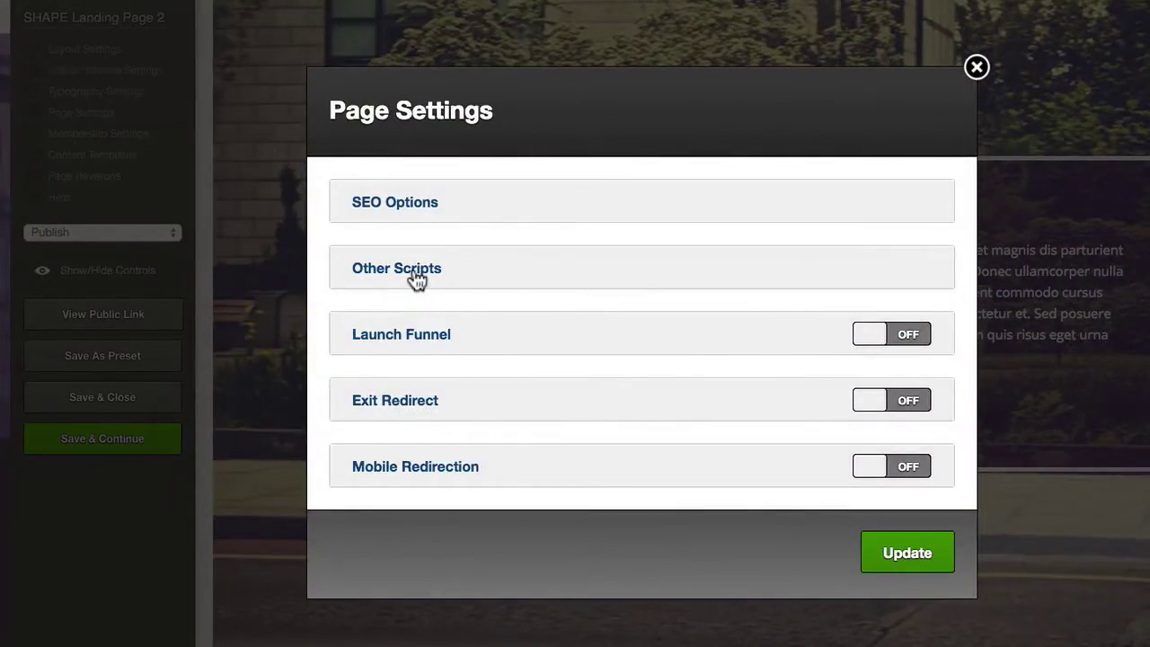
click(415, 281)
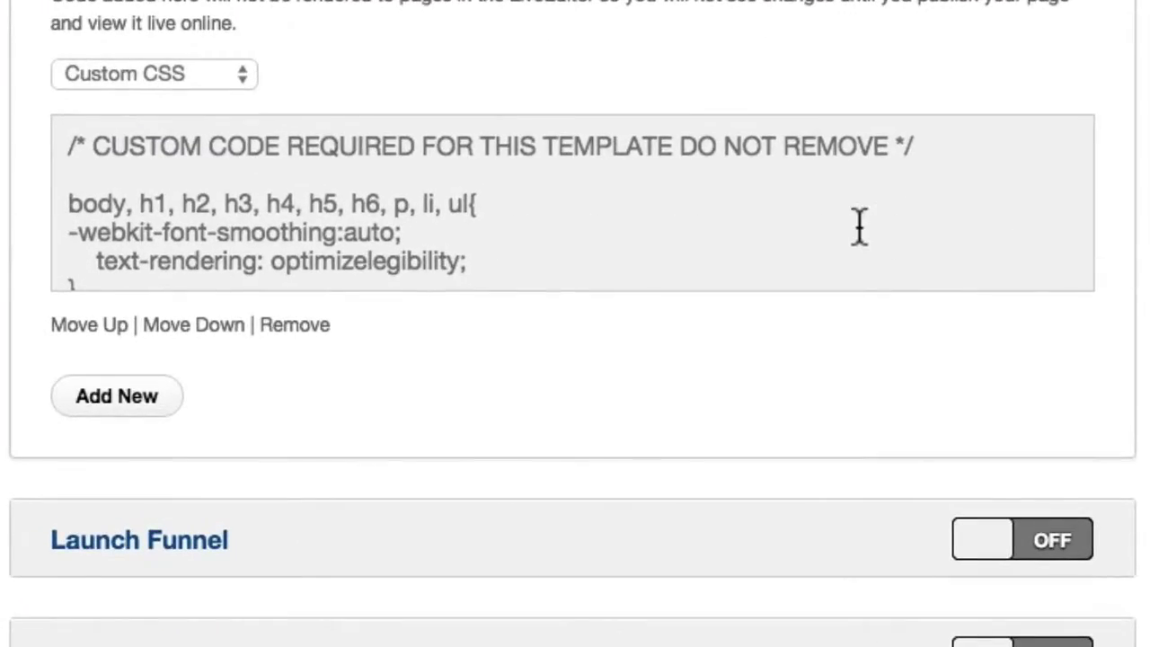
scroll(857, 227, down, 15)
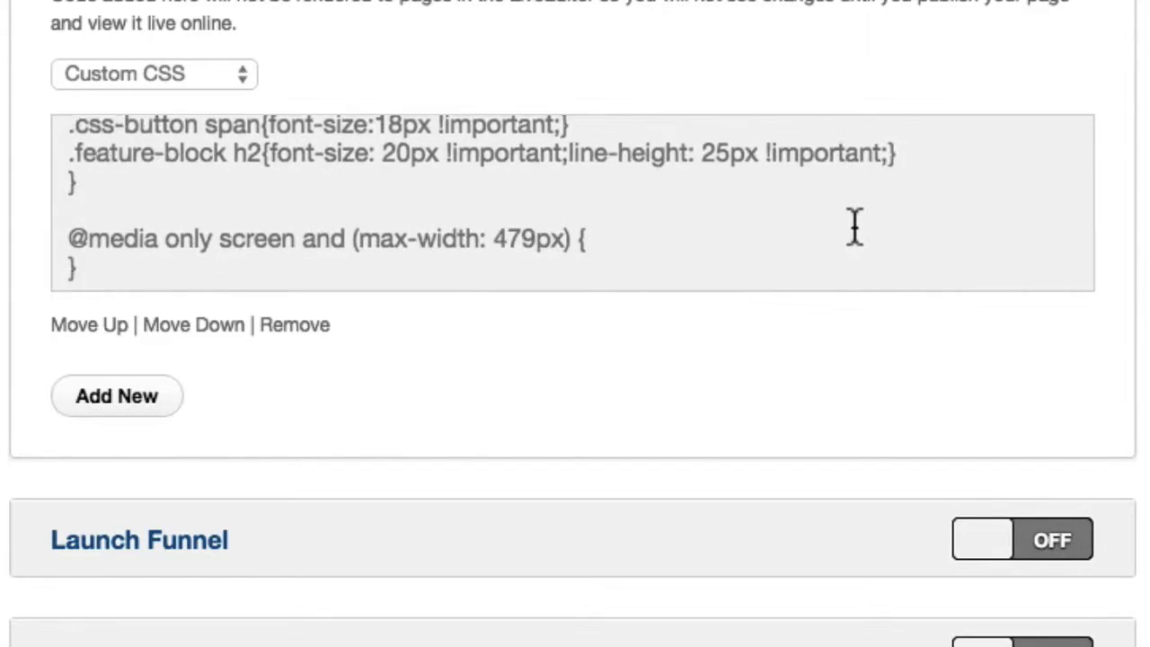
scroll(854, 227, down, 10)
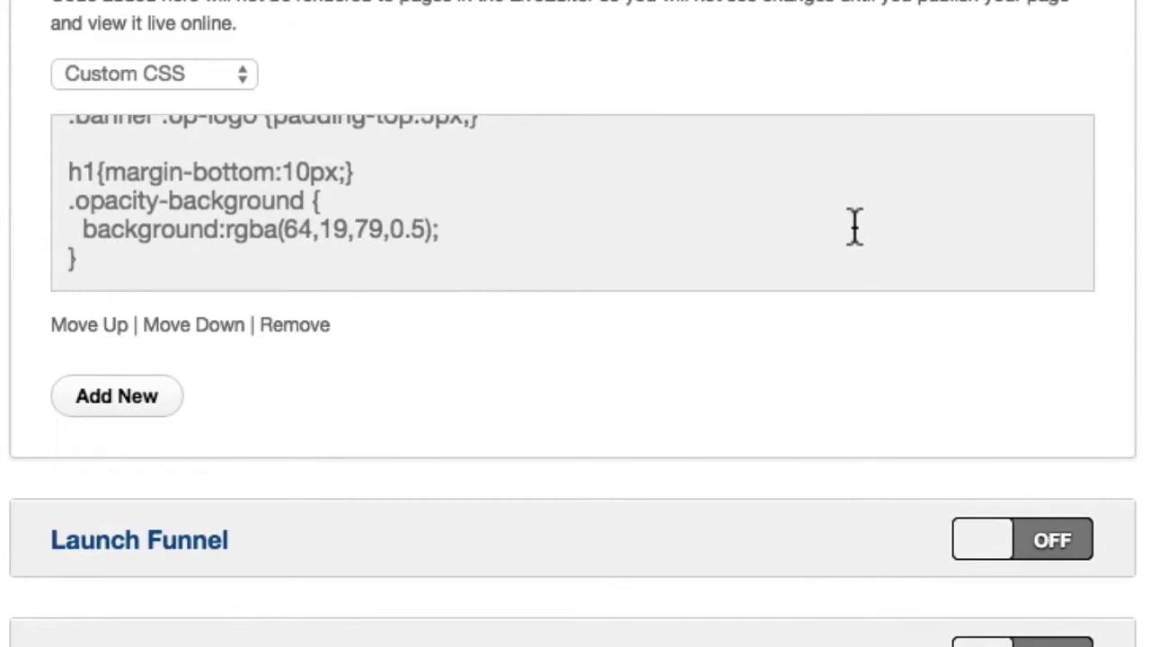
scroll(854, 226, down, 10)
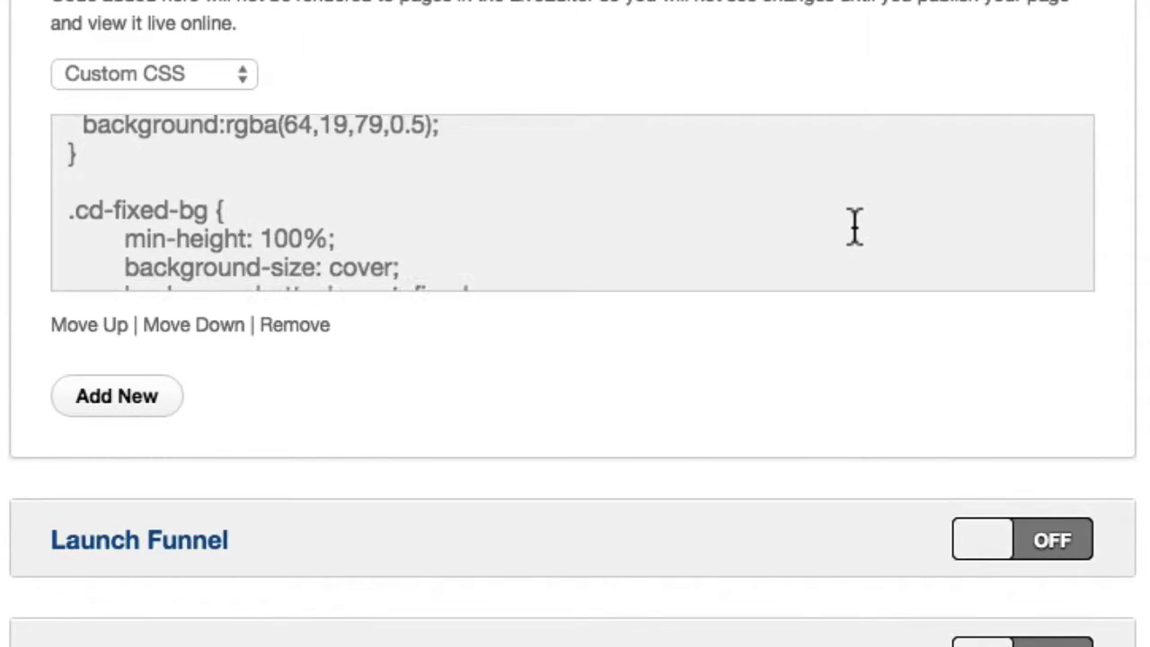
scroll(854, 226, up, 2)
scroll(854, 227, down, 4)
scroll(854, 226, up, 4)
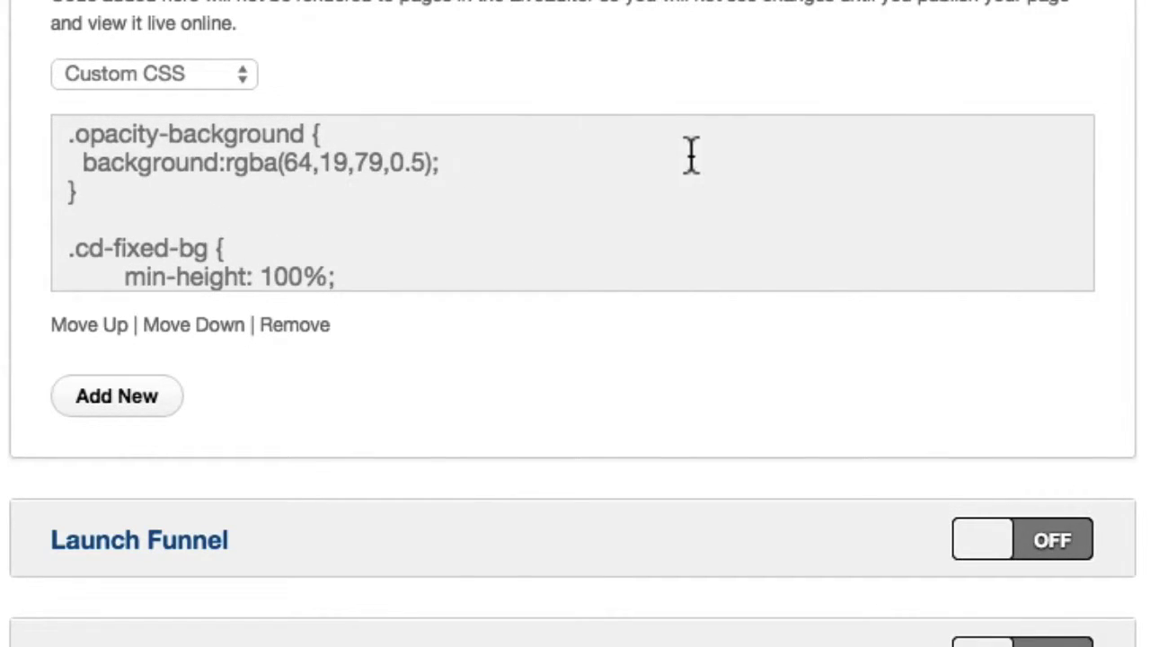
scroll(690, 154, down, 10)
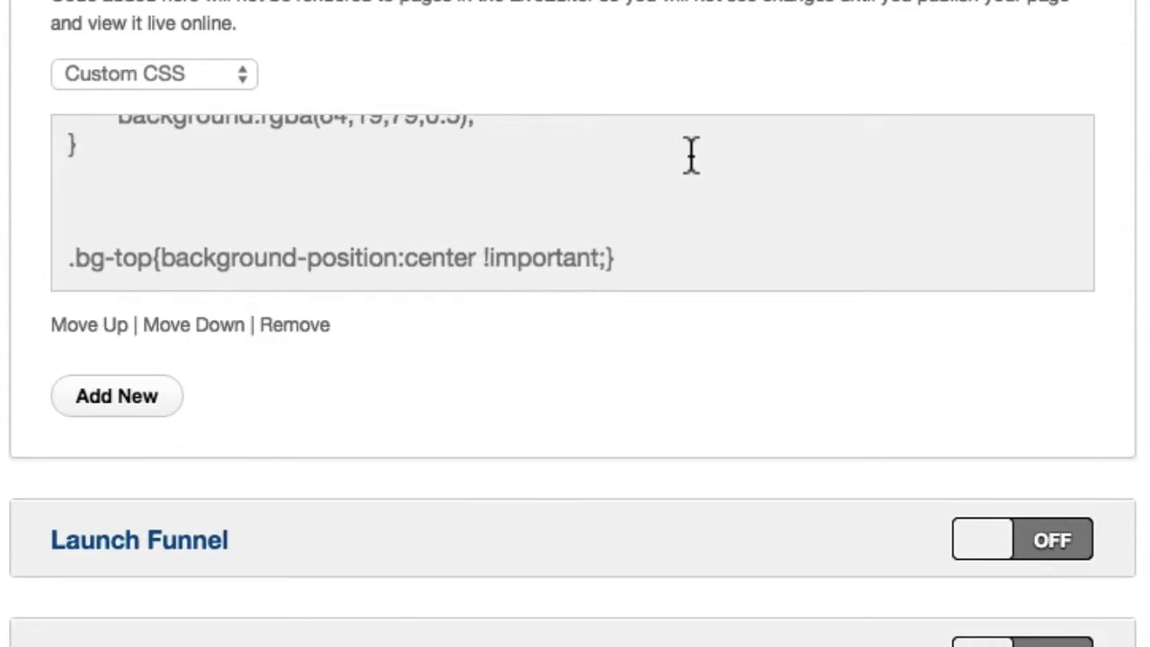
scroll(690, 154, down, 2)
scroll(690, 155, up, 5)
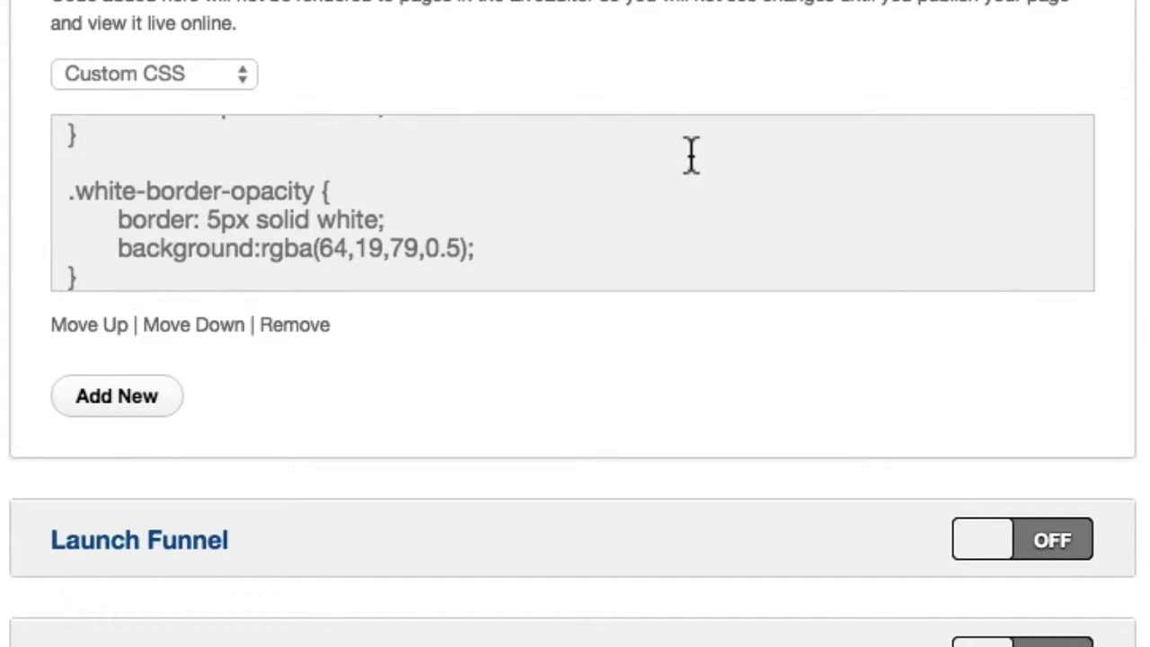
scroll(690, 154, down, 1)
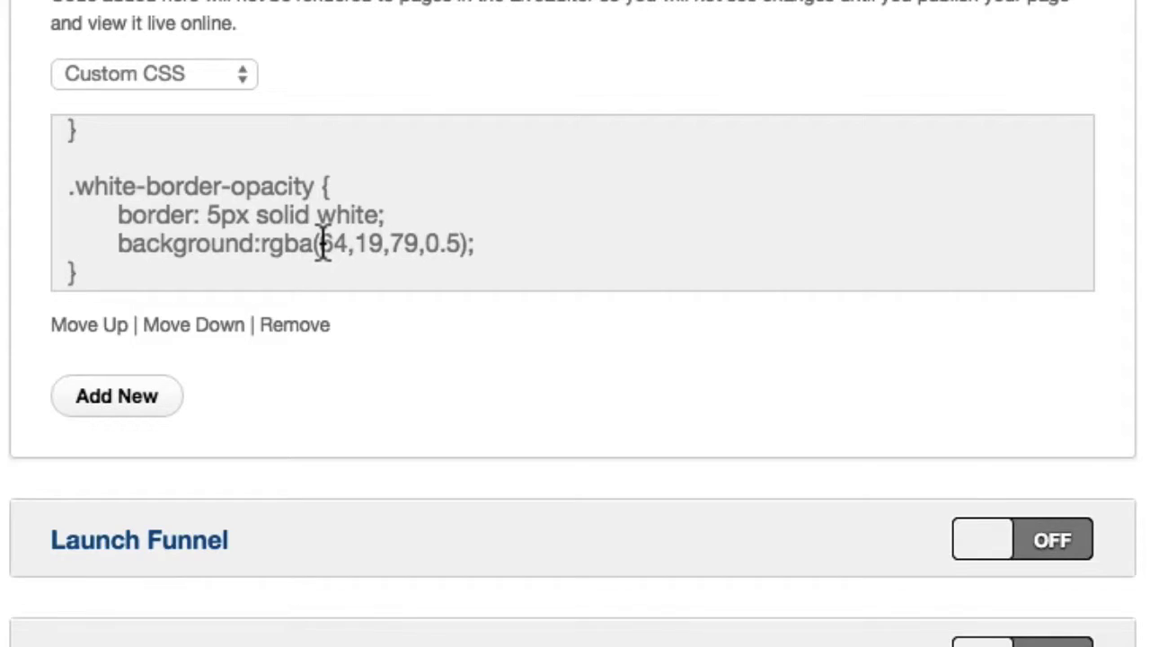
click(218, 216)
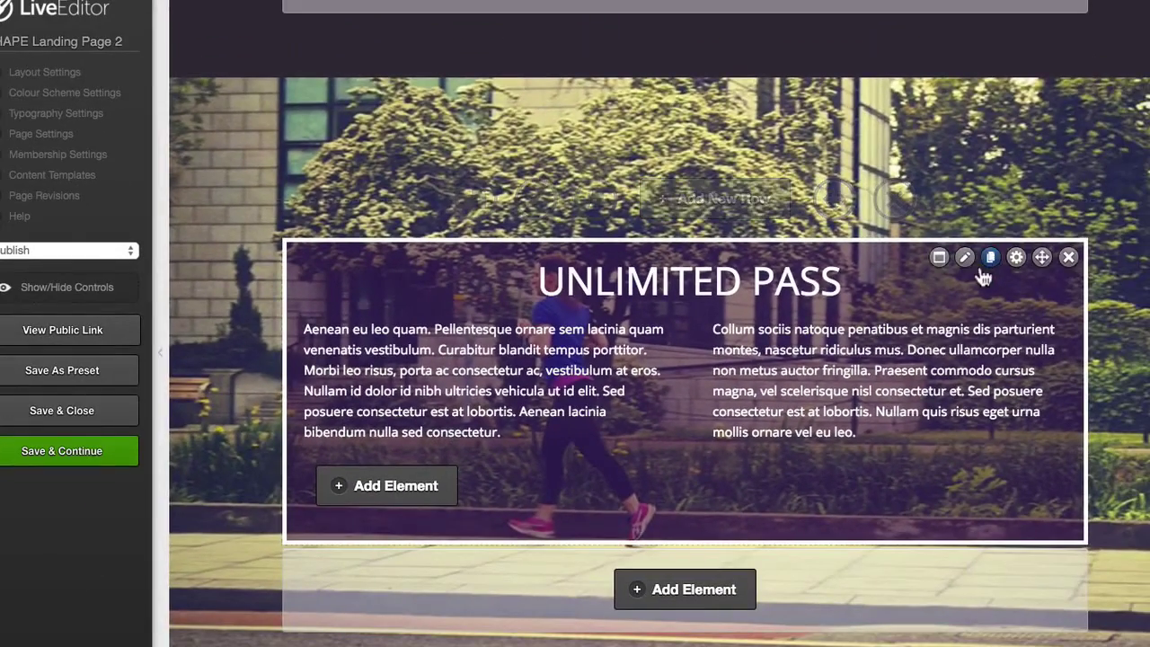
Scroll the page to compare the SCIENTIFIC SYSTEMS and YOUR FITNESS, YOUR FUTURE bordered boxes.
scroll(963, 369, down, 2)
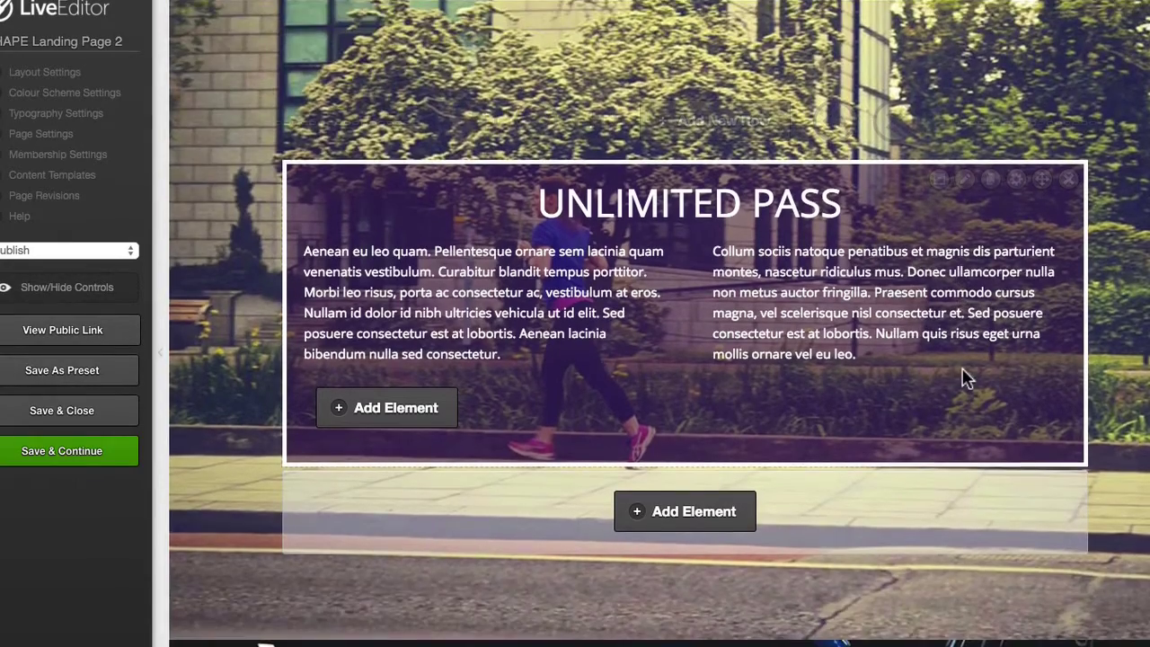
scroll(964, 377, up, 5)
scroll(963, 377, up, 10)
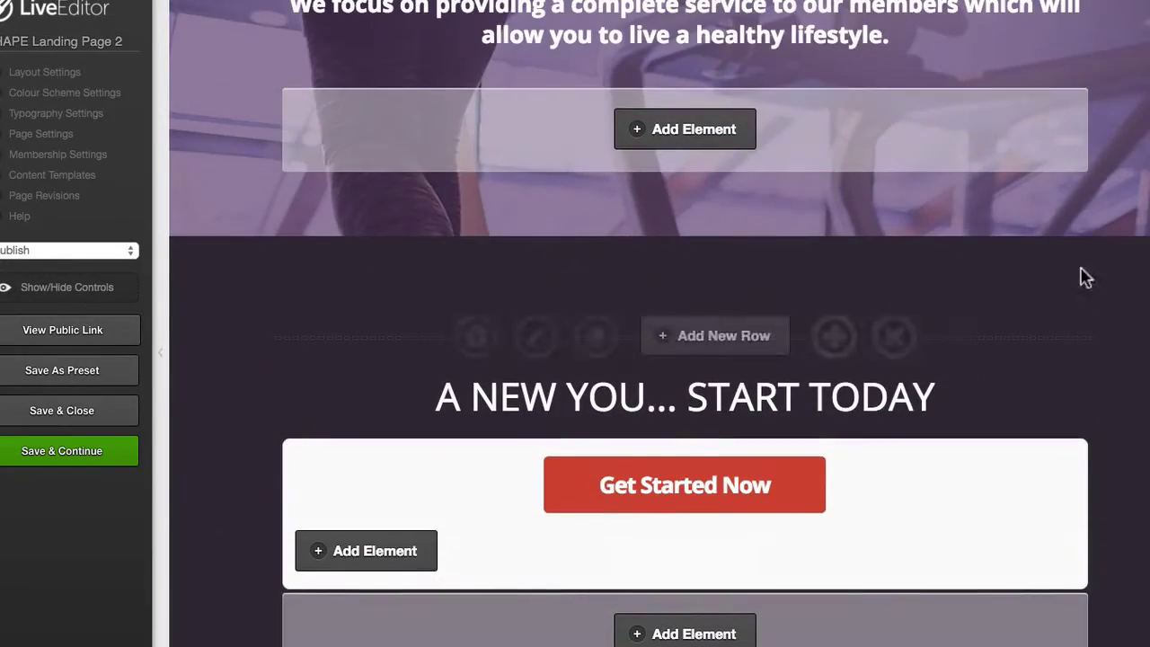
scroll(1113, 122, up, 2)
scroll(1113, 122, down, 15)
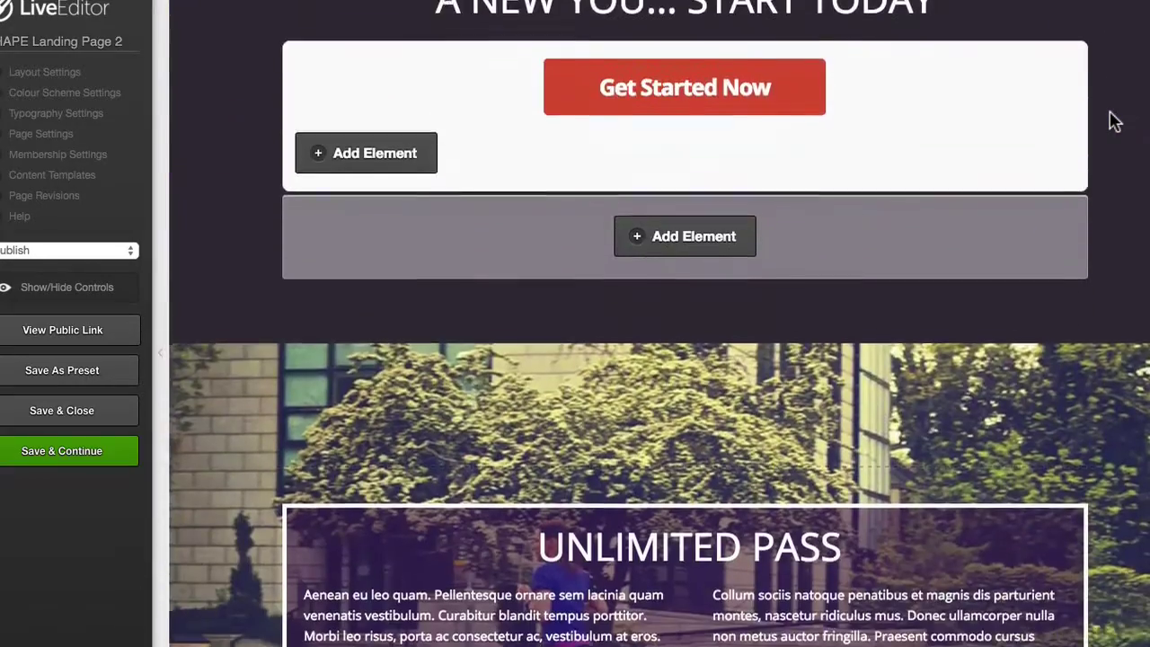
scroll(1113, 121, down, 8)
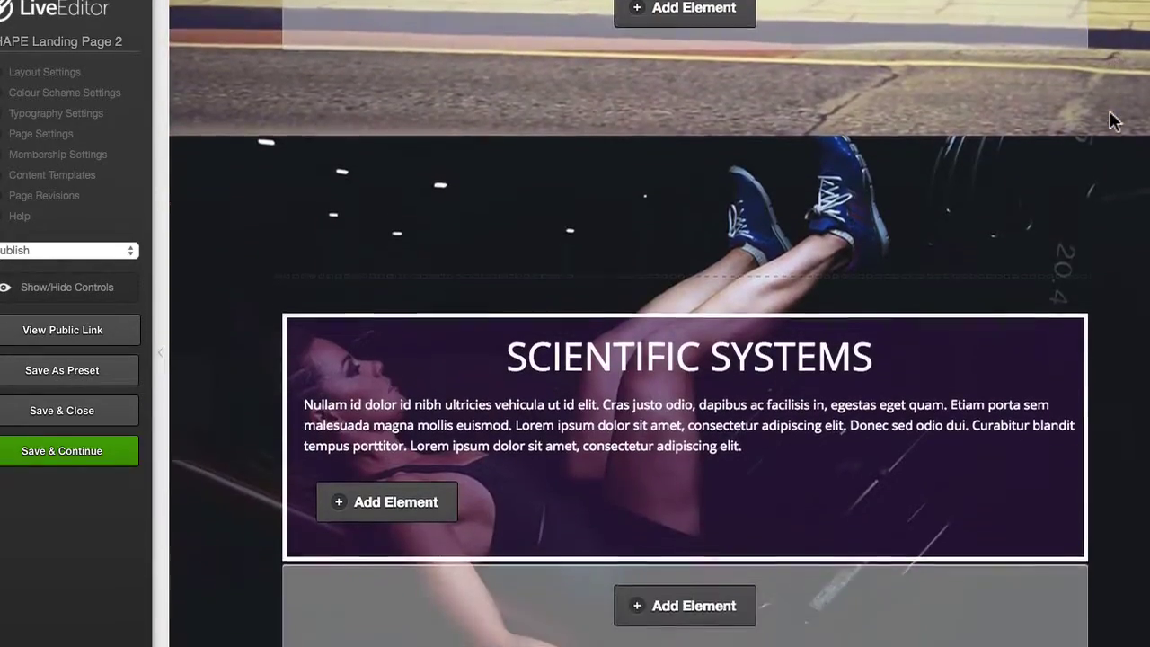
scroll(1006, 345, down, 5)
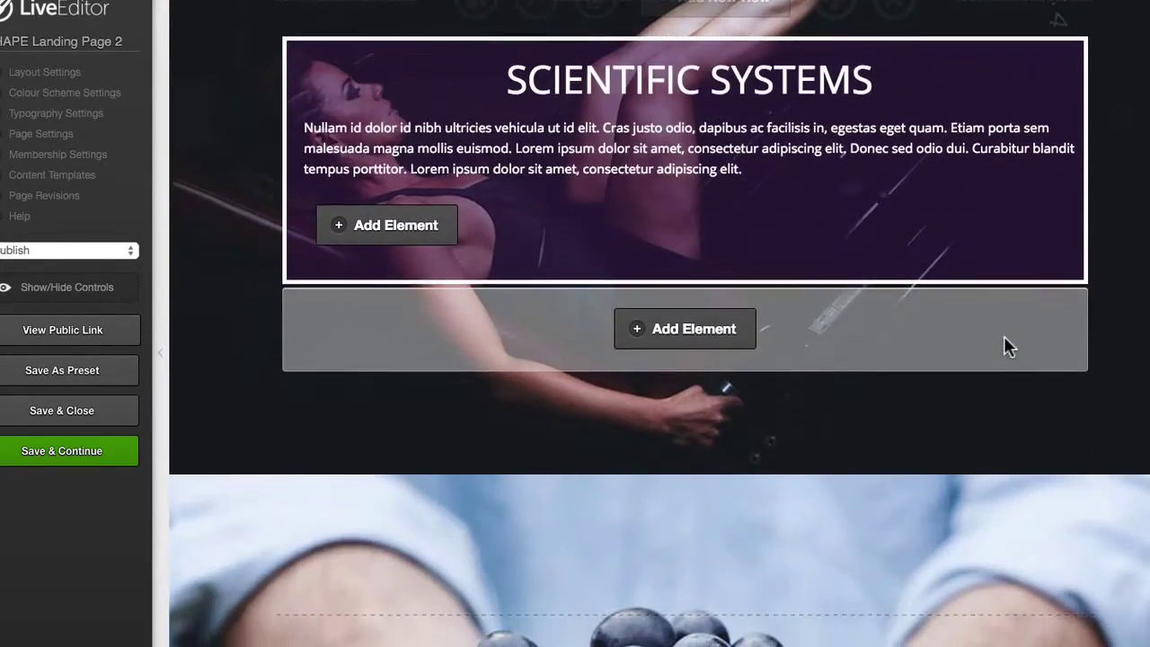
scroll(1004, 339, down, 3)
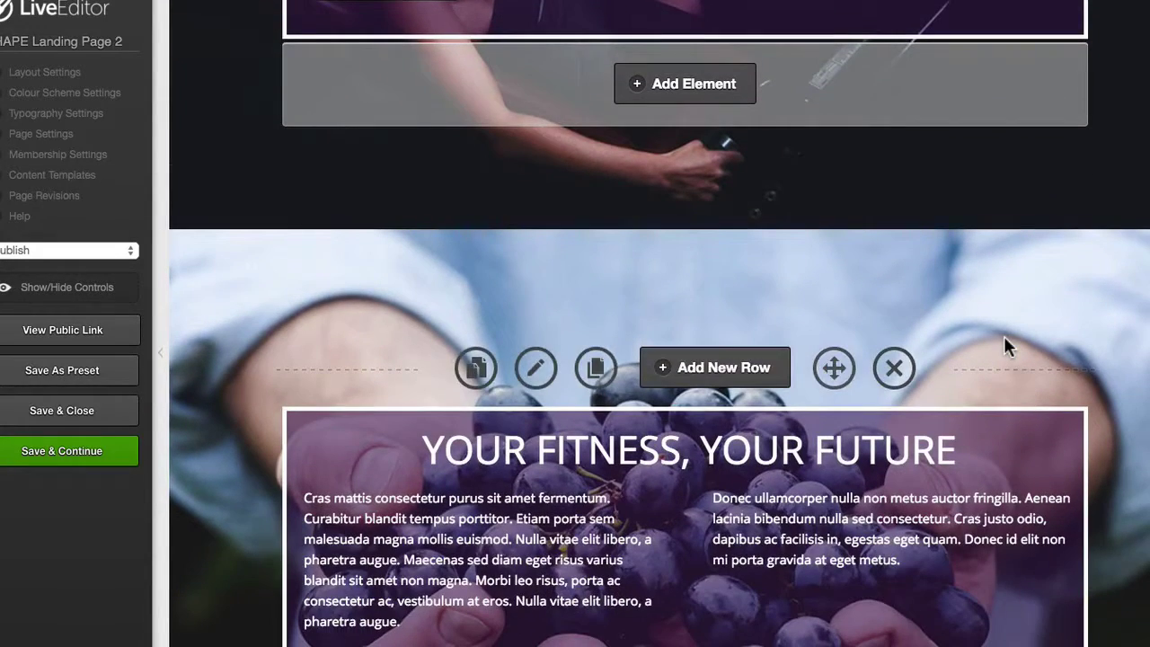
scroll(1003, 335, down, 2)
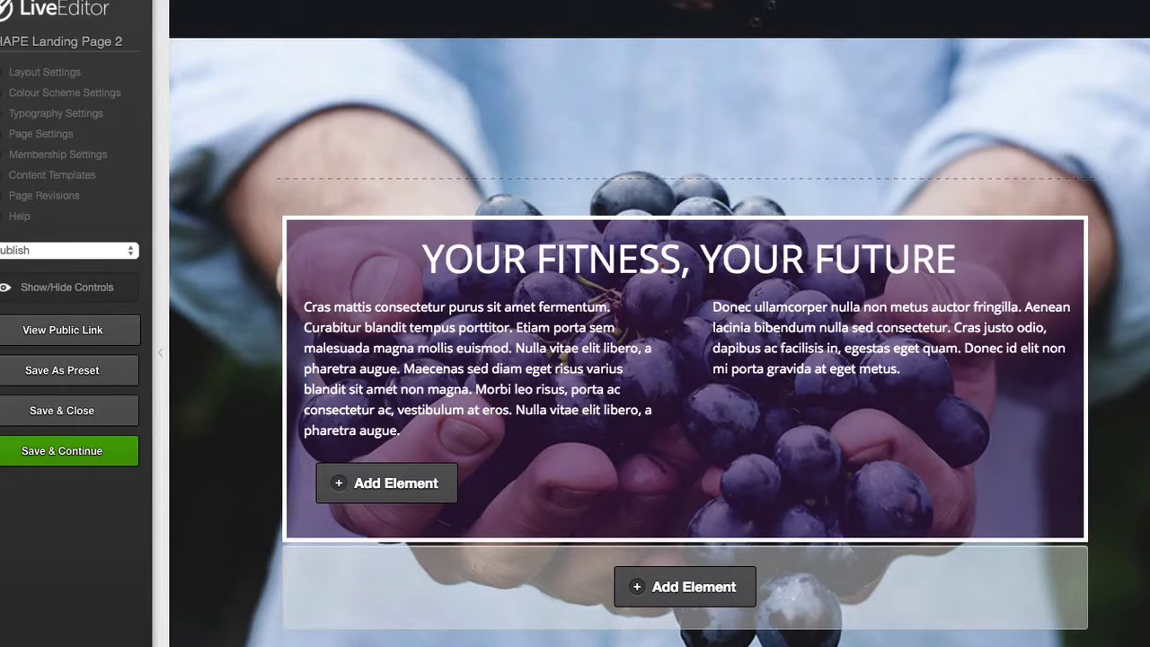
Close the LiveEditor tab, bringing up the browser's leave-page confirmation.
key(super+r)
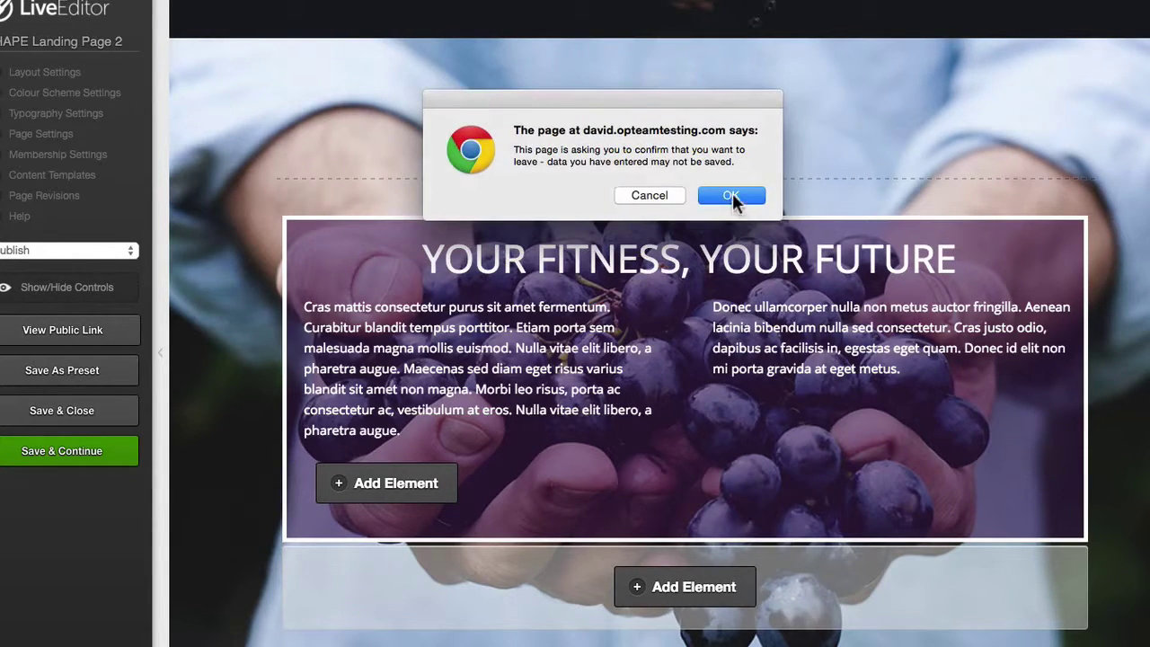